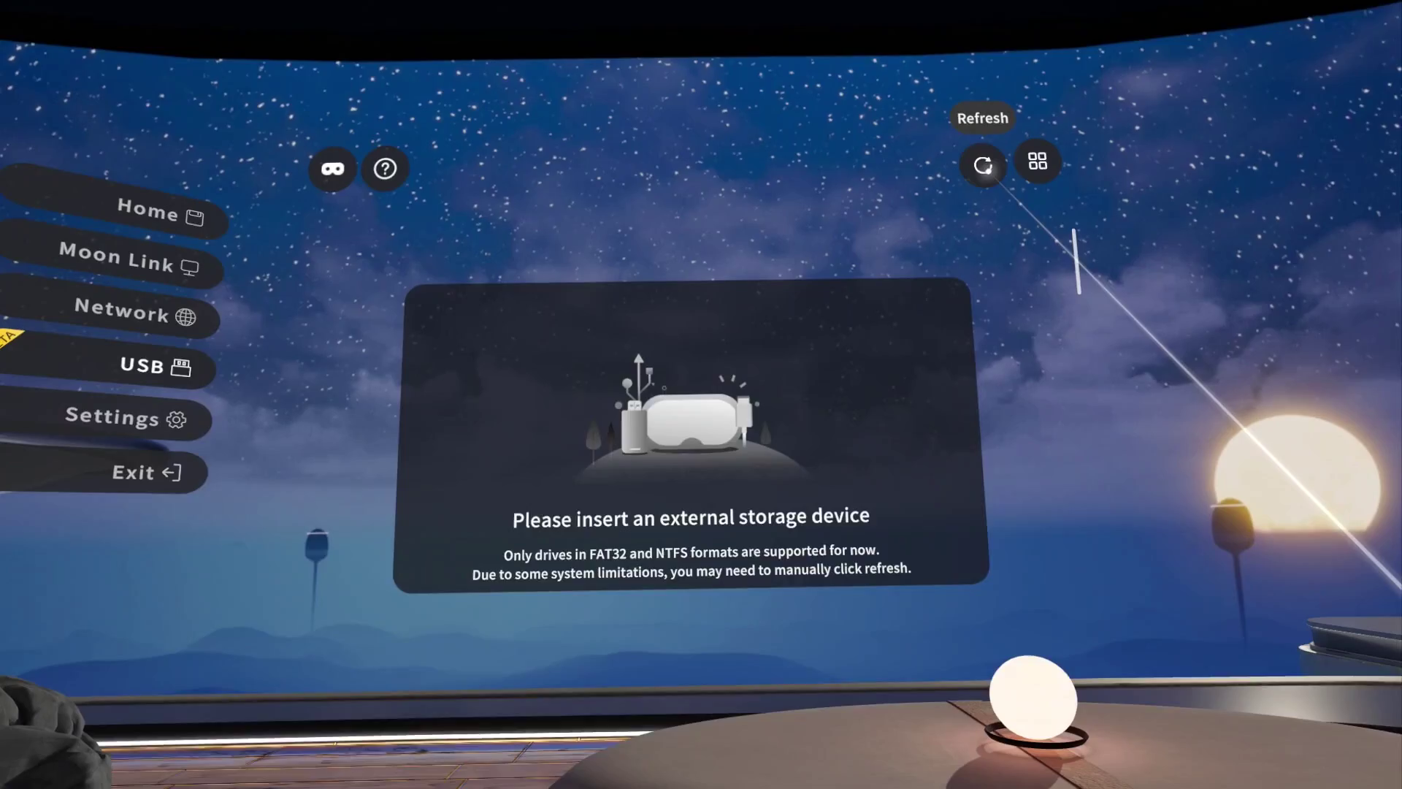
# Refresh the USB page to detect the external storage device, and leave the video being played
pyautogui.click(983, 167)
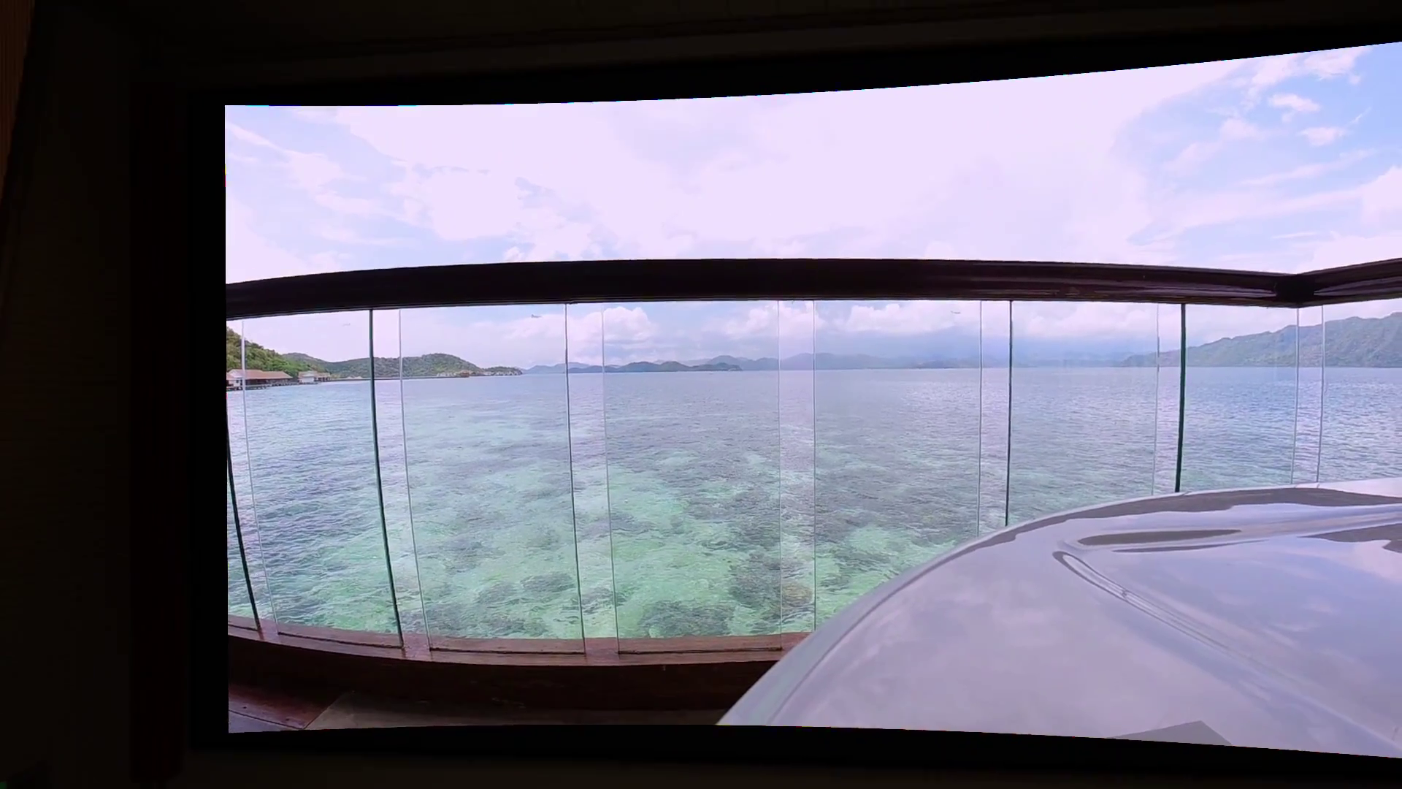
pyautogui.press('Escape')
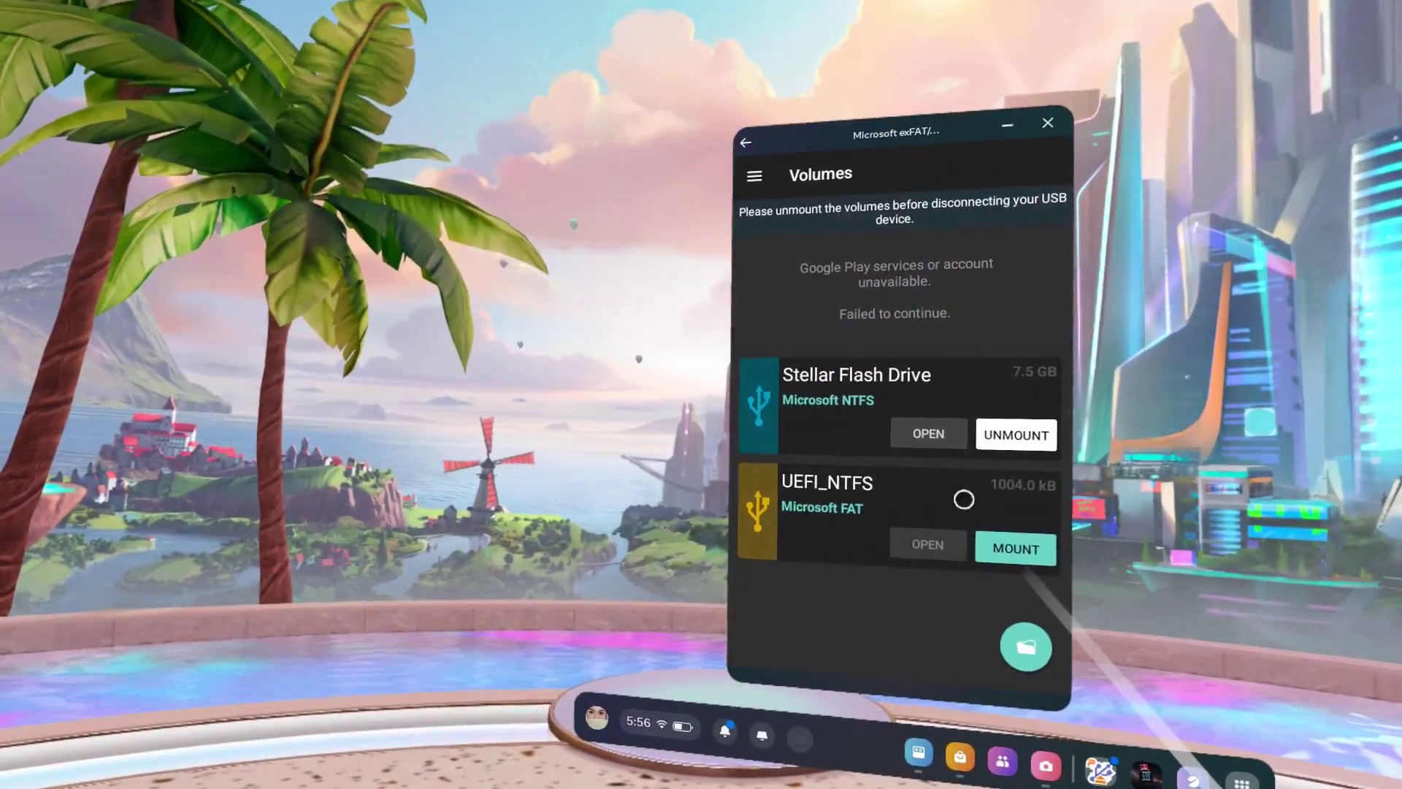
# Open the mounted Stellar Flash Drive volume and accept the file manager's privacy policy
pyautogui.click(919, 433)
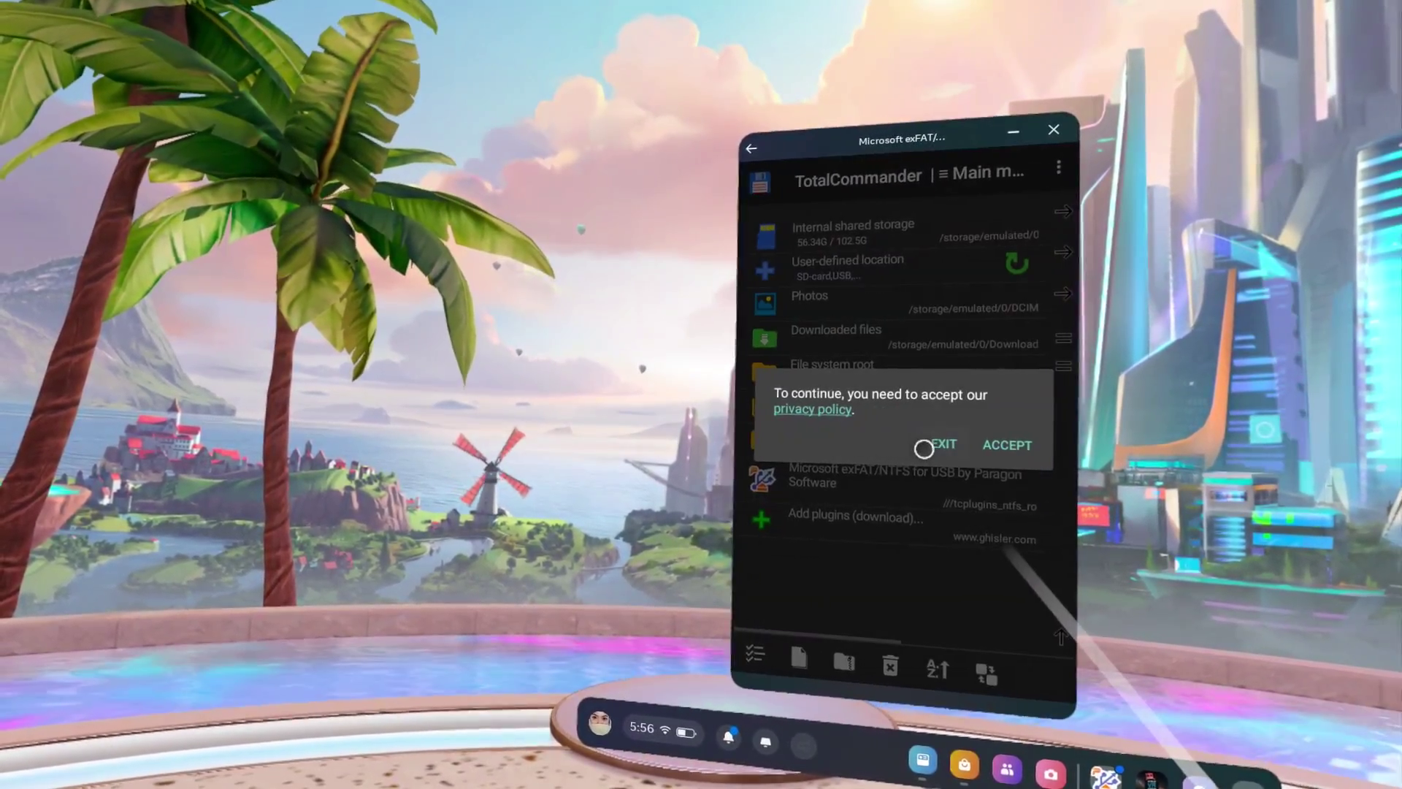
pyautogui.click(1008, 445)
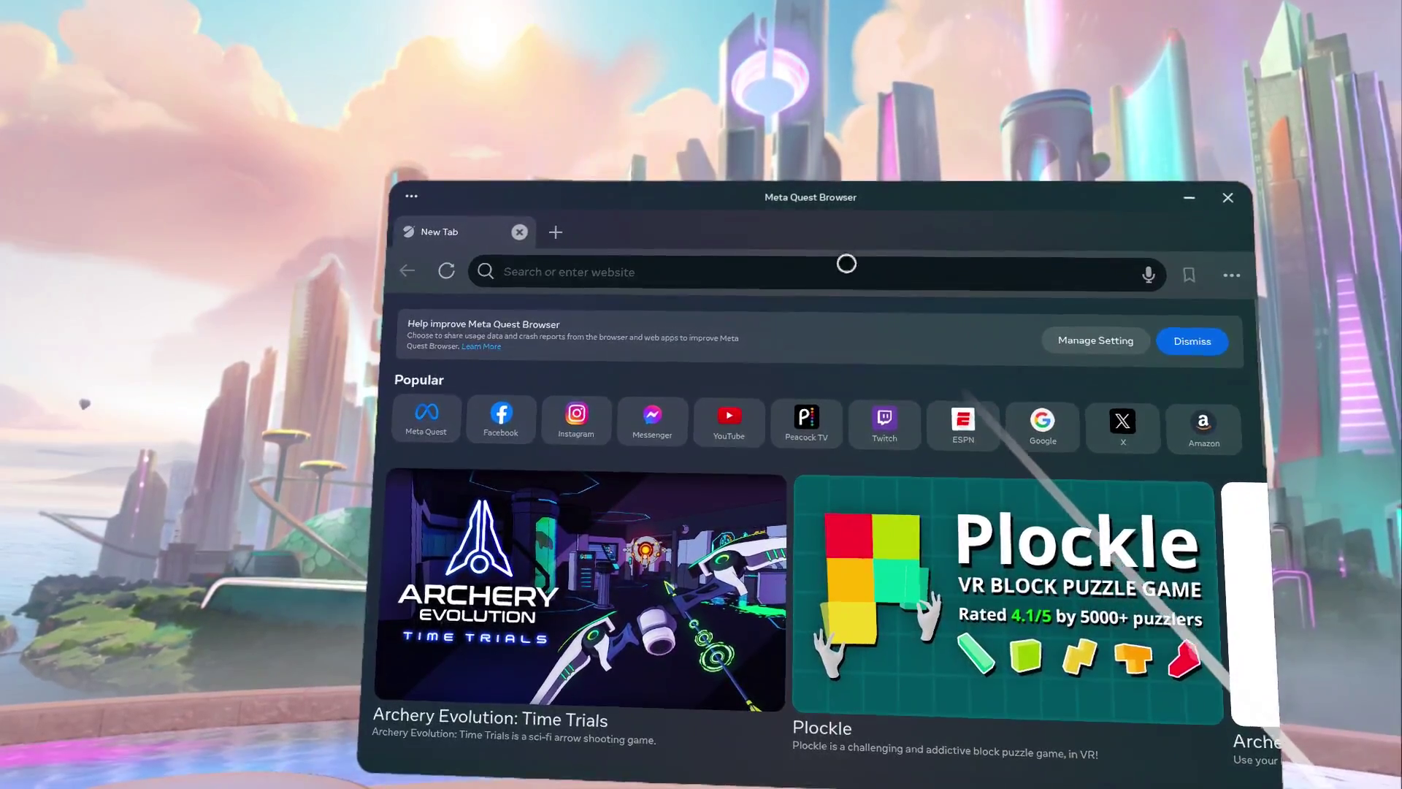
# Open apkpure.com in Meta Quest Browser and search it for "Total Commander - file manager"
pyautogui.write('apk')
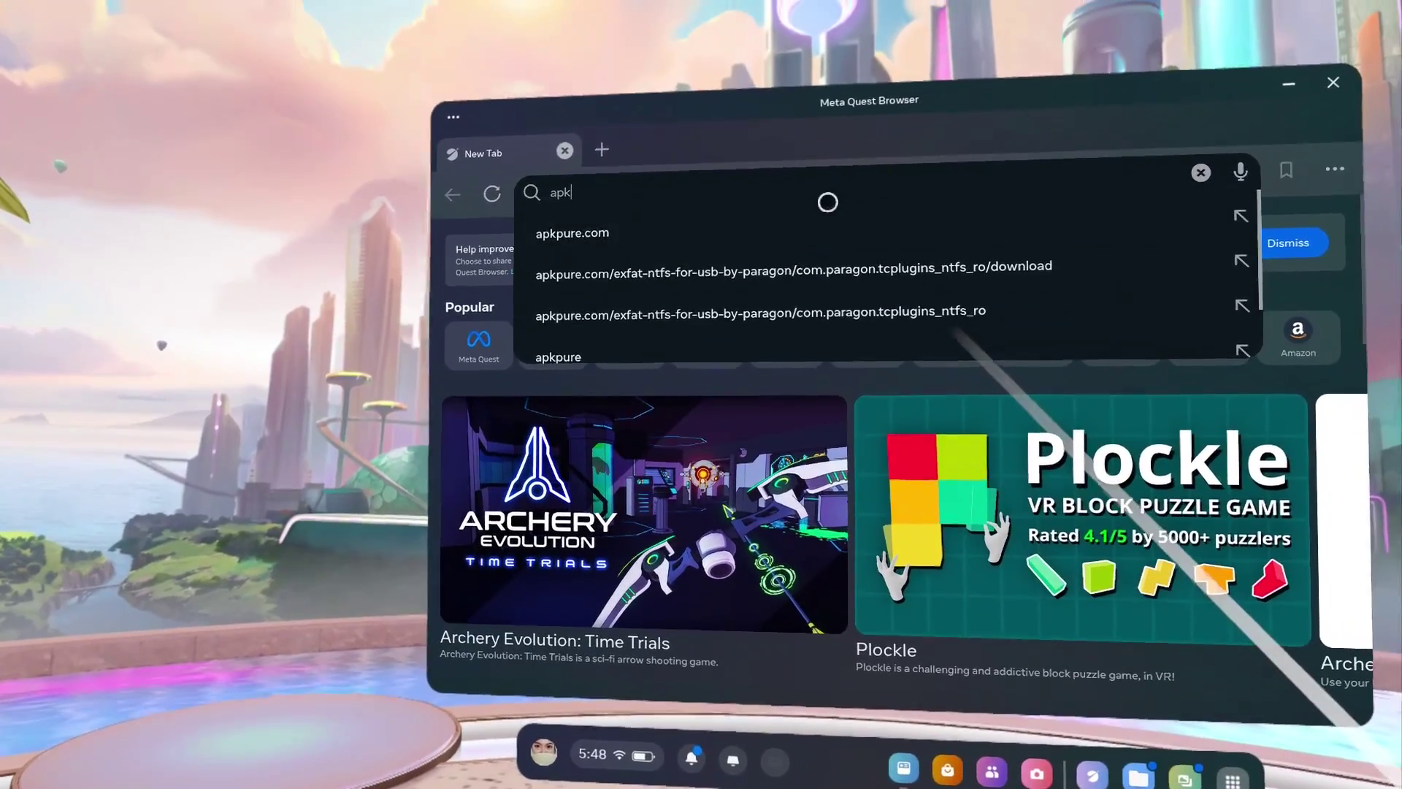
pyautogui.click(825, 213)
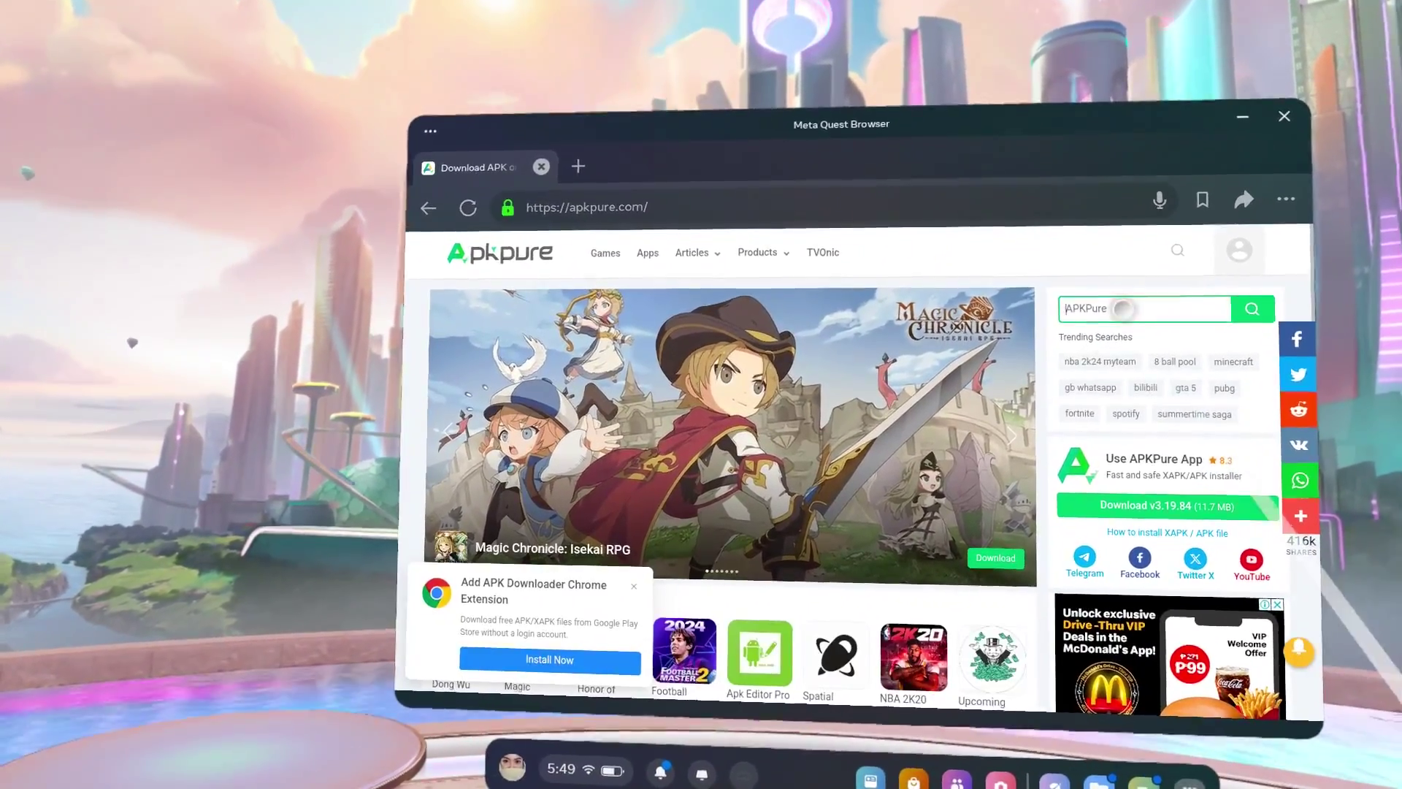
pyautogui.click(1140, 312)
pyautogui.write('total comm')
pyautogui.press('Return')
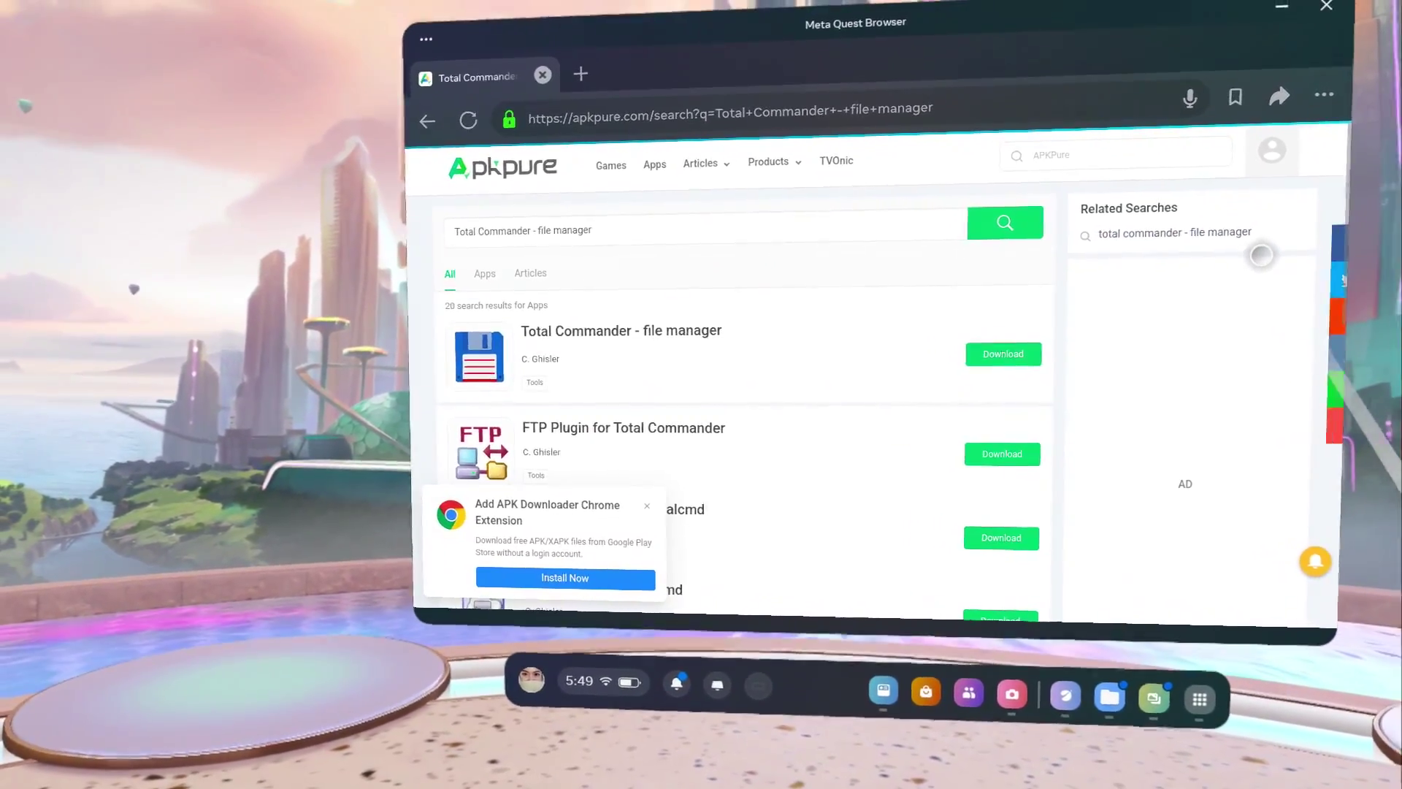
# Download the APK of Total Commander - file manager by C. Ghisler from its APKPure page
pyautogui.click(986, 336)
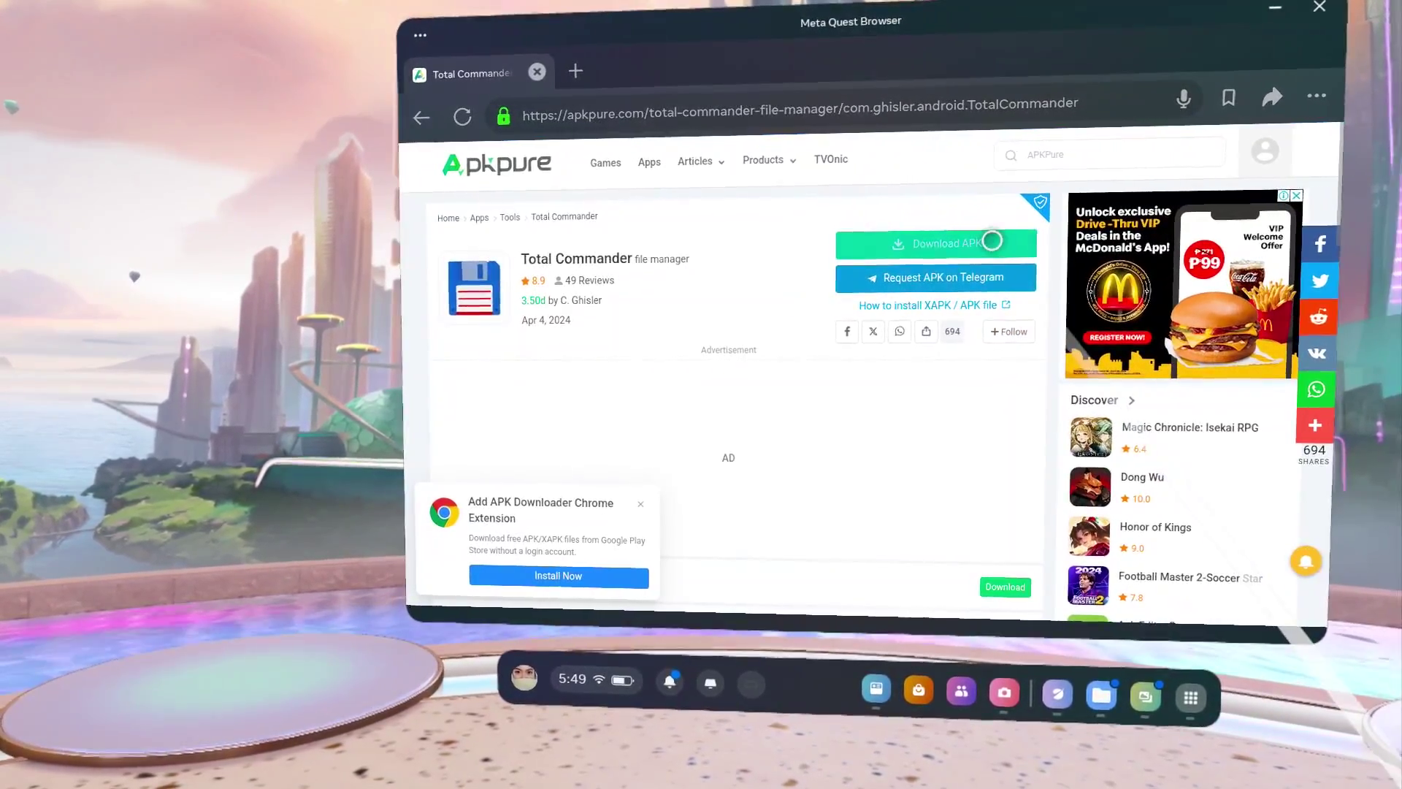
pyautogui.click(996, 245)
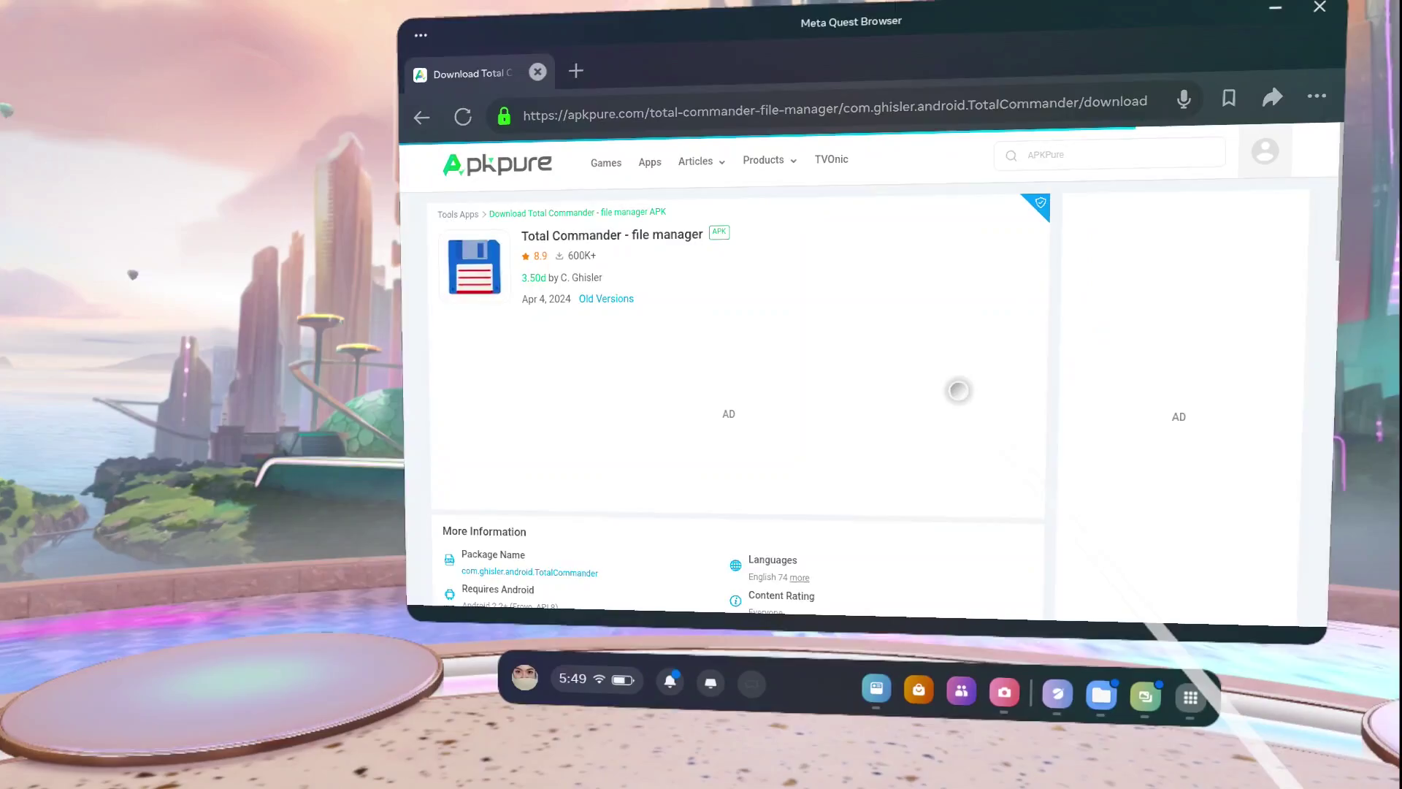
pyautogui.scroll(-6, 938, 391)
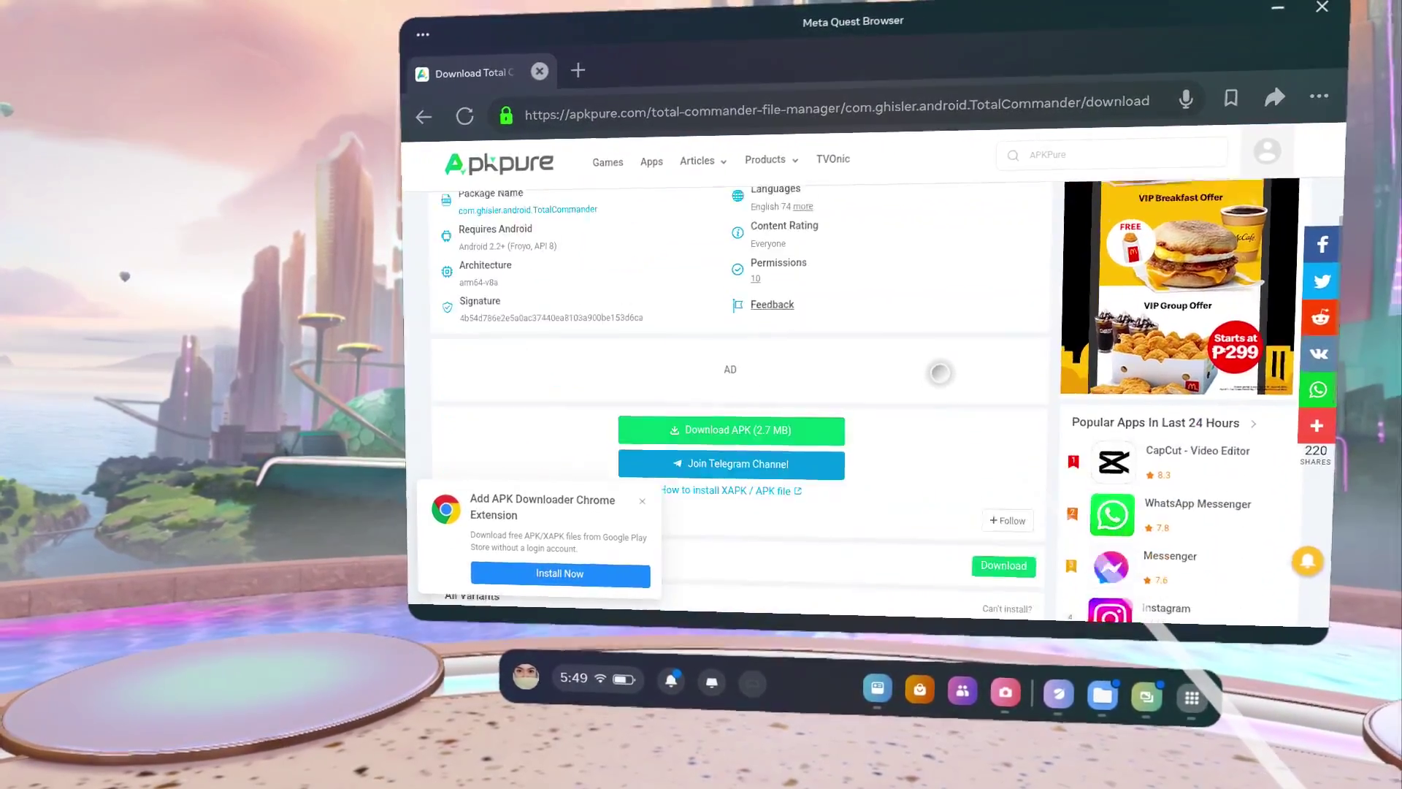
pyautogui.click(739, 322)
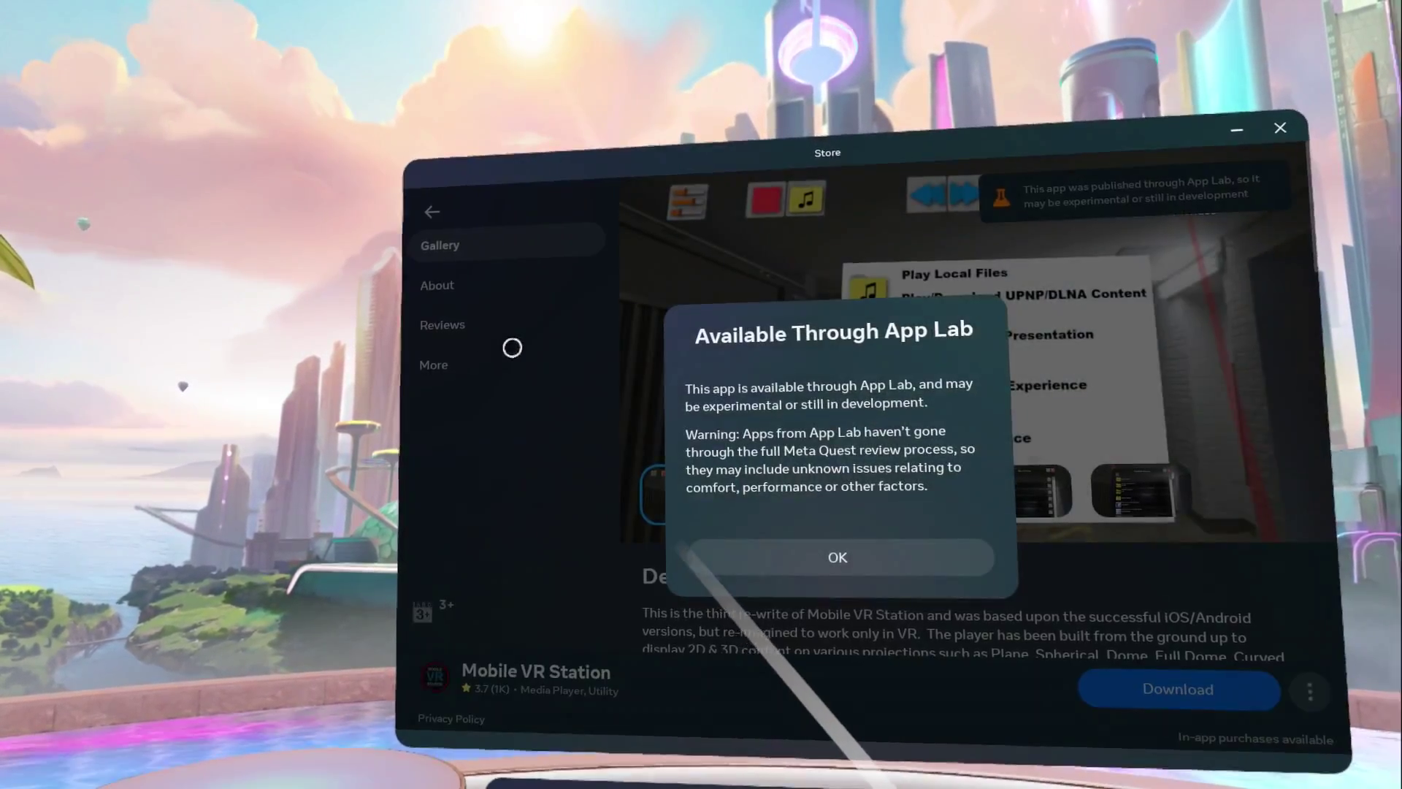
# Accept the App Lab notice on the Mobile VR Station store page and download the app
pyautogui.click(868, 555)
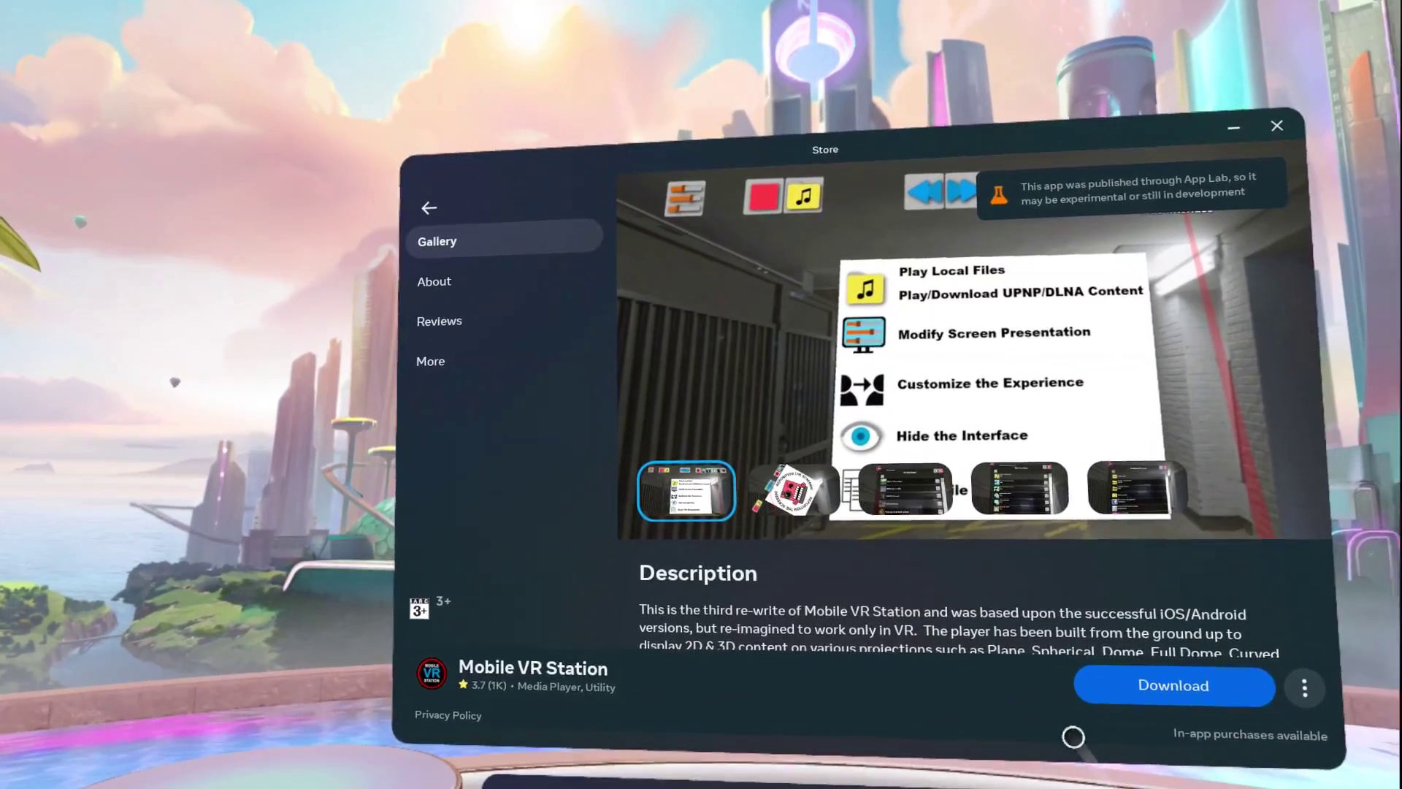
pyautogui.click(1151, 683)
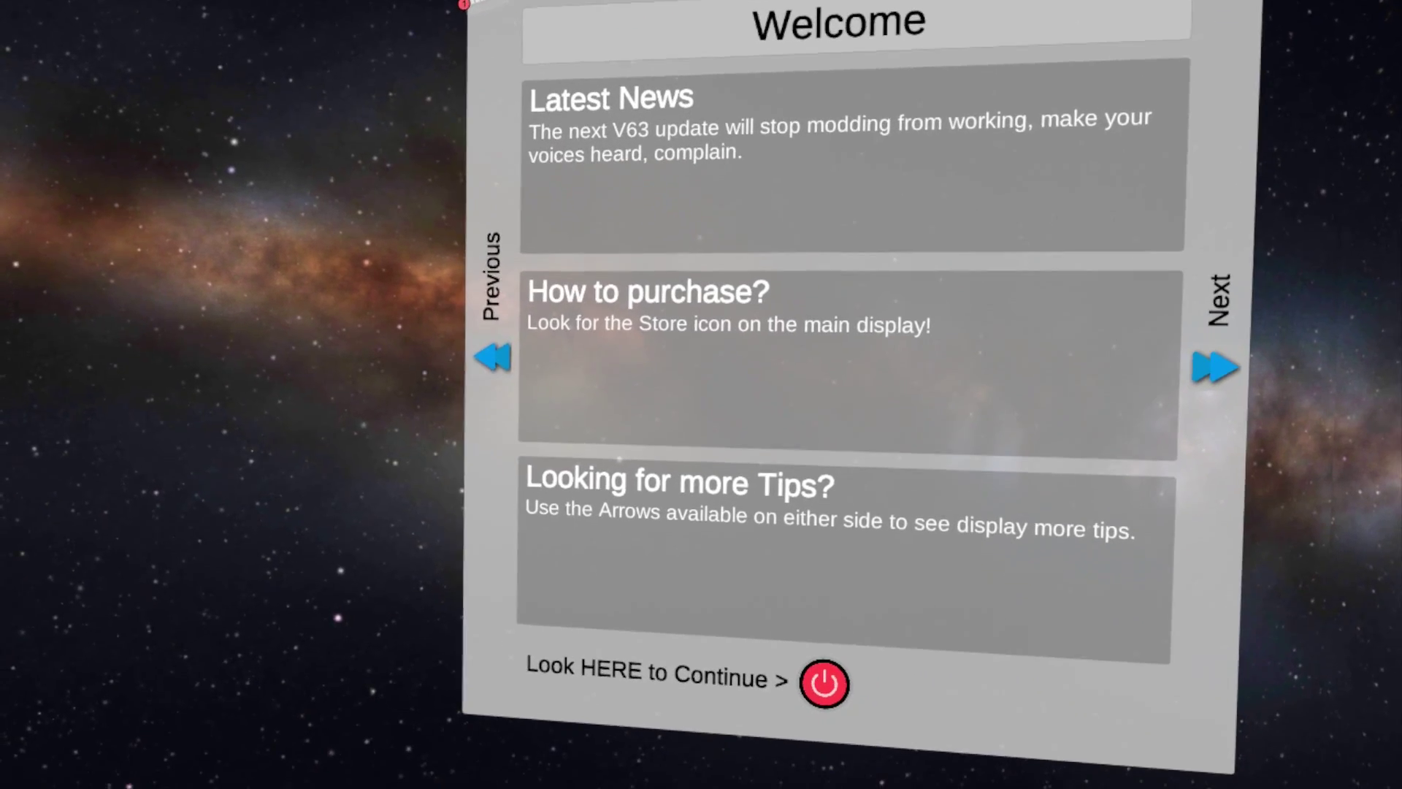
# Continue past Mobile VR Station's Welcome page and open the Android folder in Local Files
pyautogui.click(835, 699)
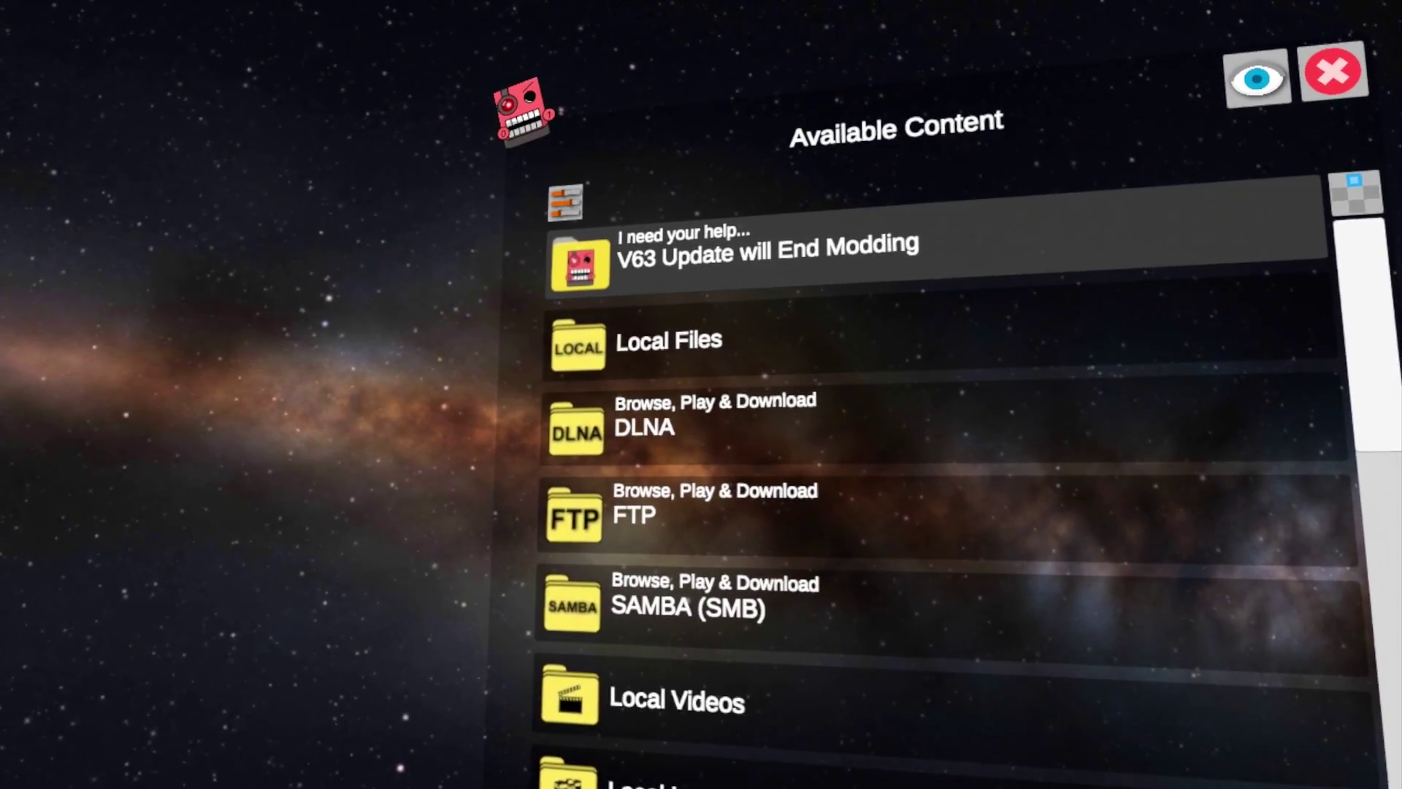
pyautogui.click(863, 343)
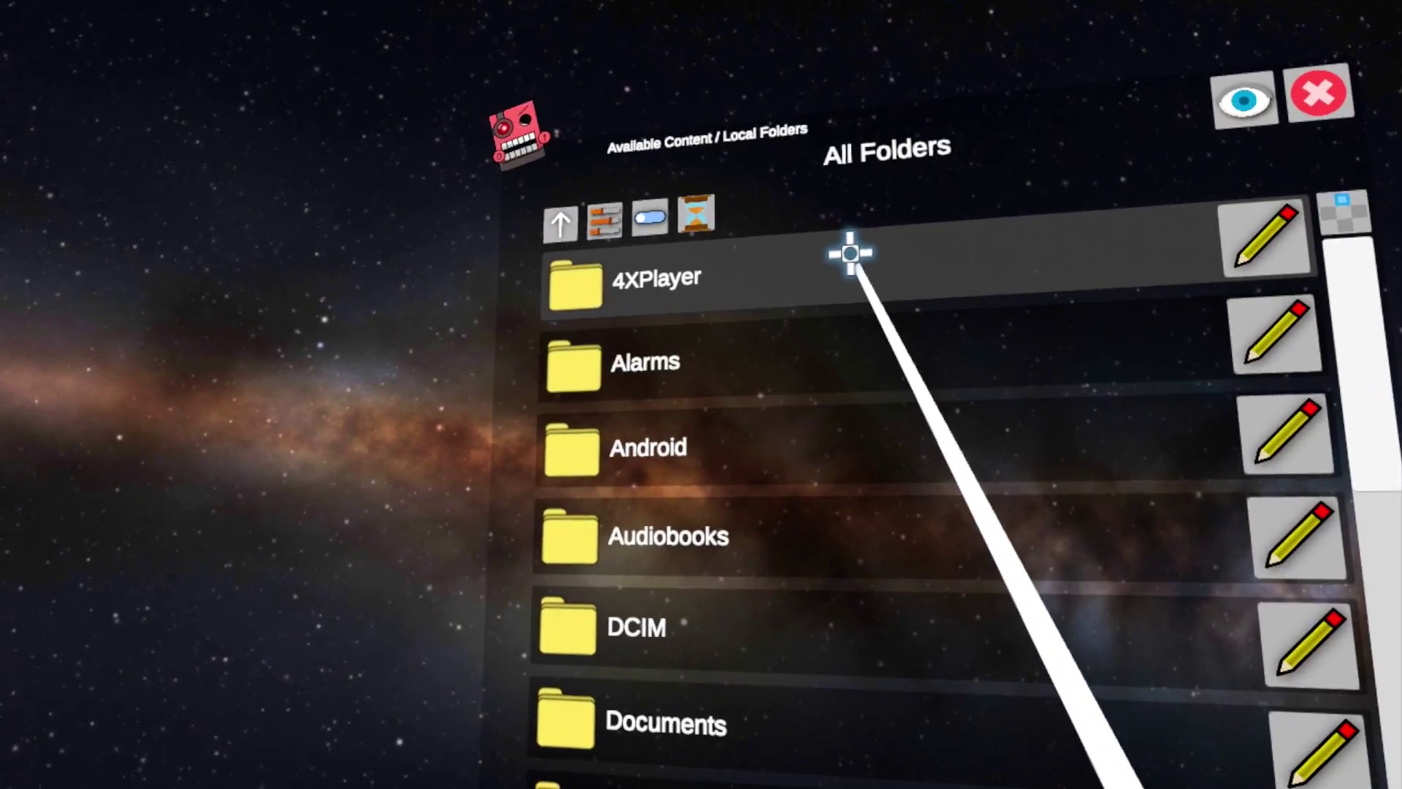
pyautogui.click(864, 416)
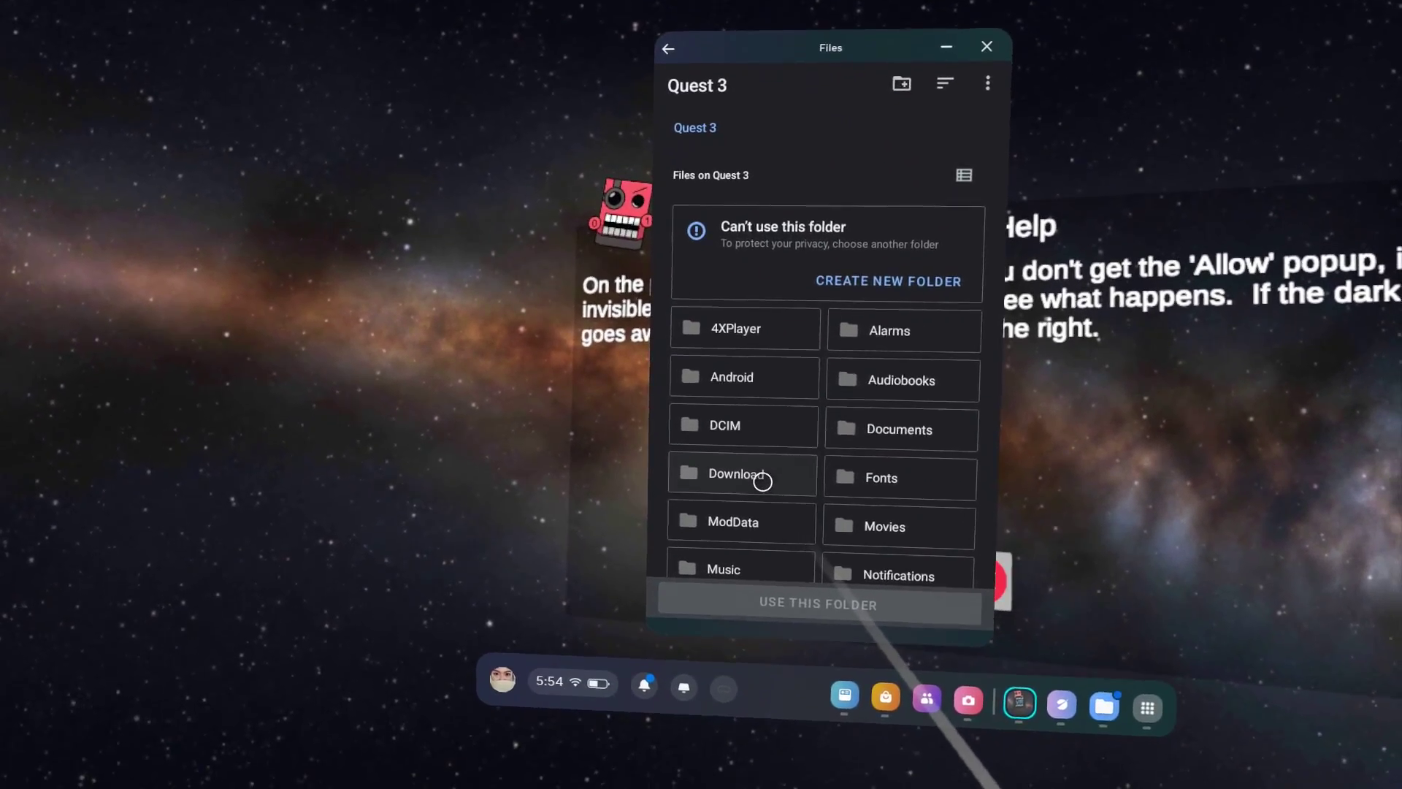
# Open the Quest 3 Download folder and install the exFAT/NTFS for USB and Total Commander APKs from it
pyautogui.click(766, 476)
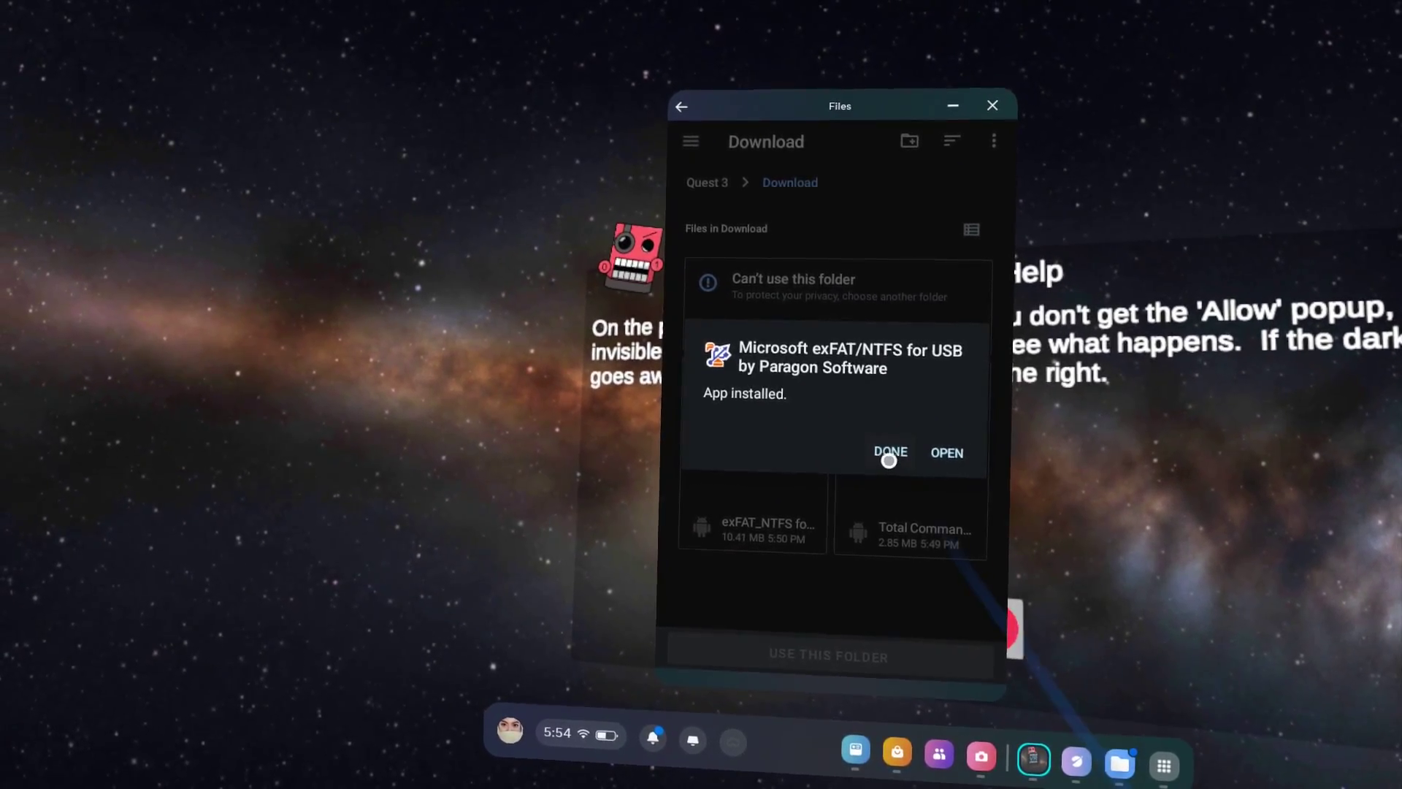
pyautogui.click(888, 459)
pyautogui.click(964, 386)
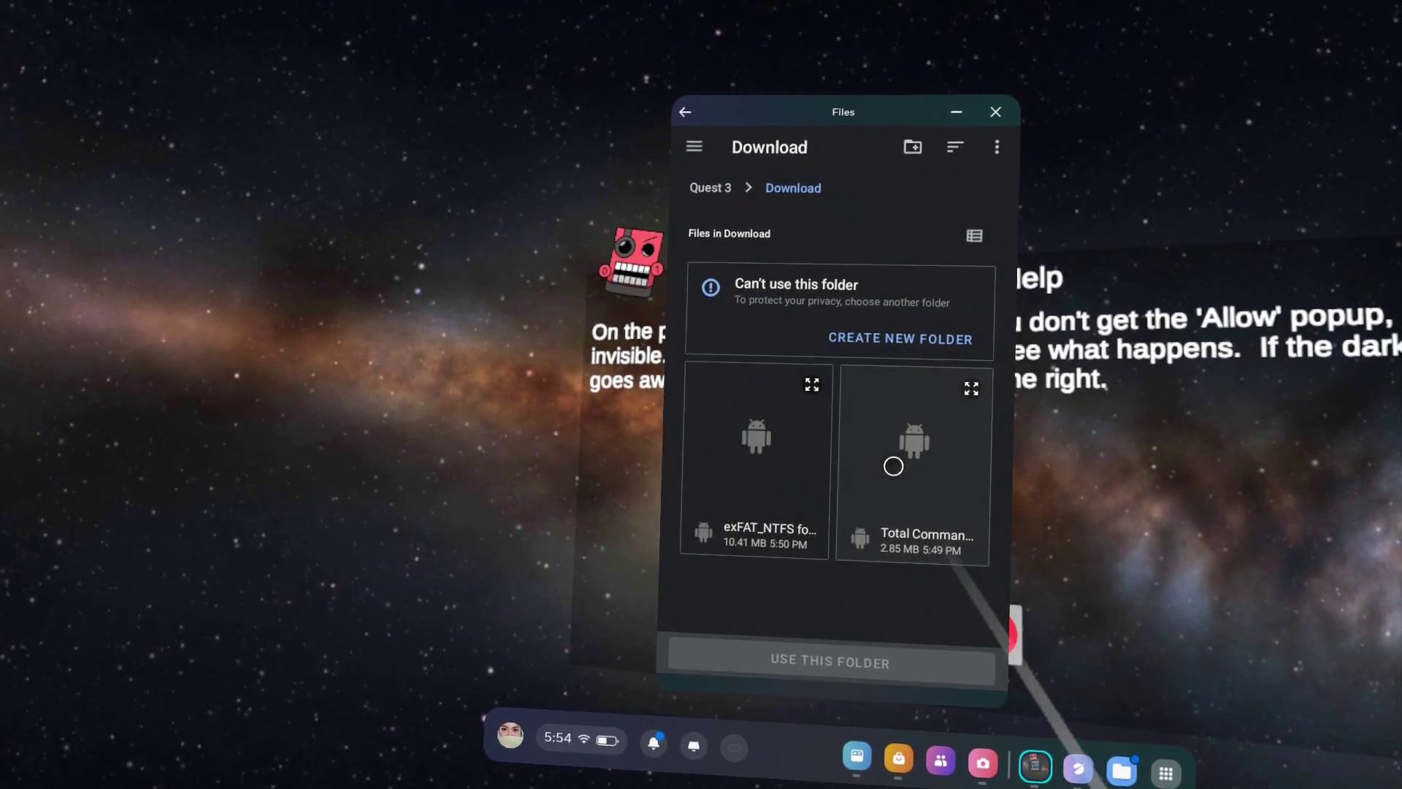
# Switch to the headset's app Library and filter the applications to Unknown sources
pyautogui.click(1032, 759)
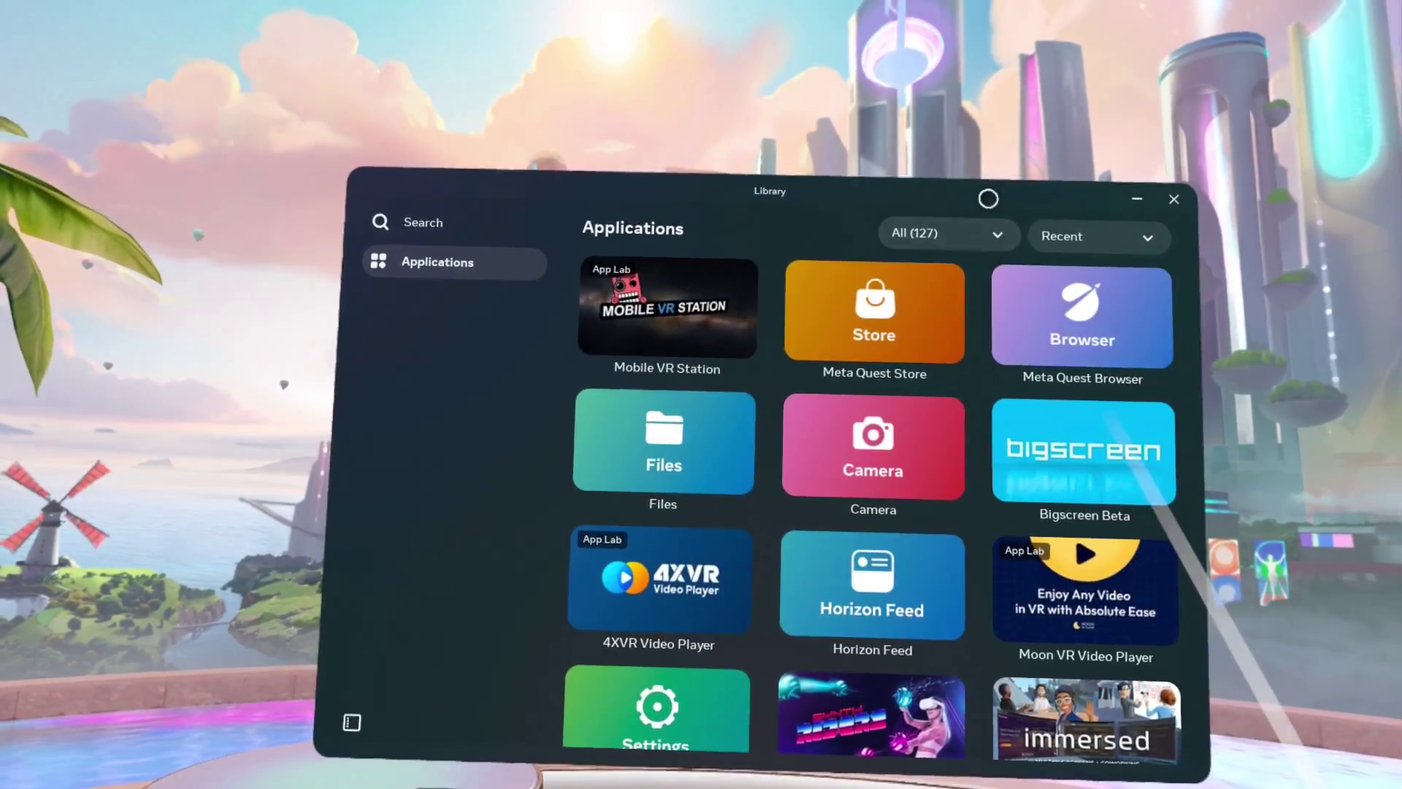
pyautogui.click(975, 234)
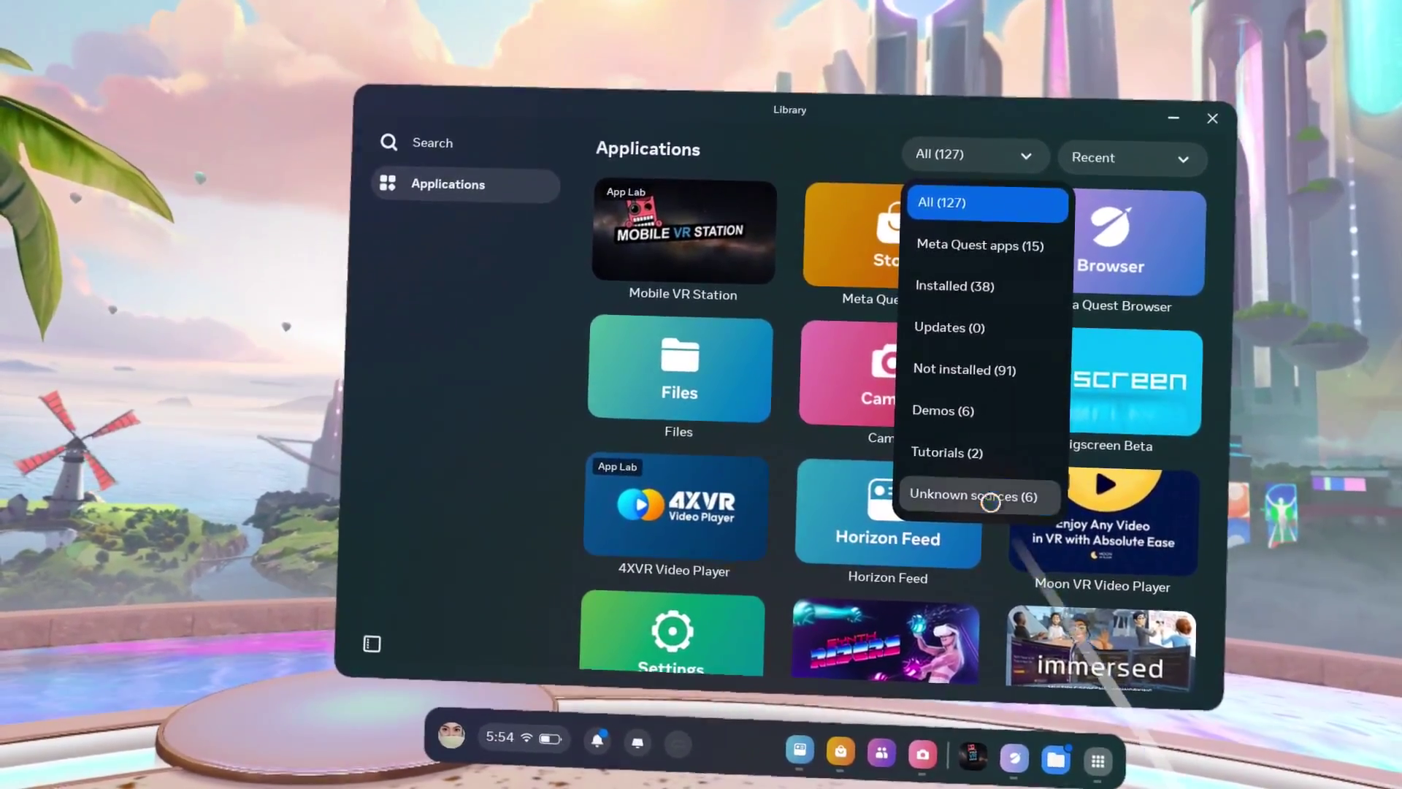
pyautogui.click(997, 507)
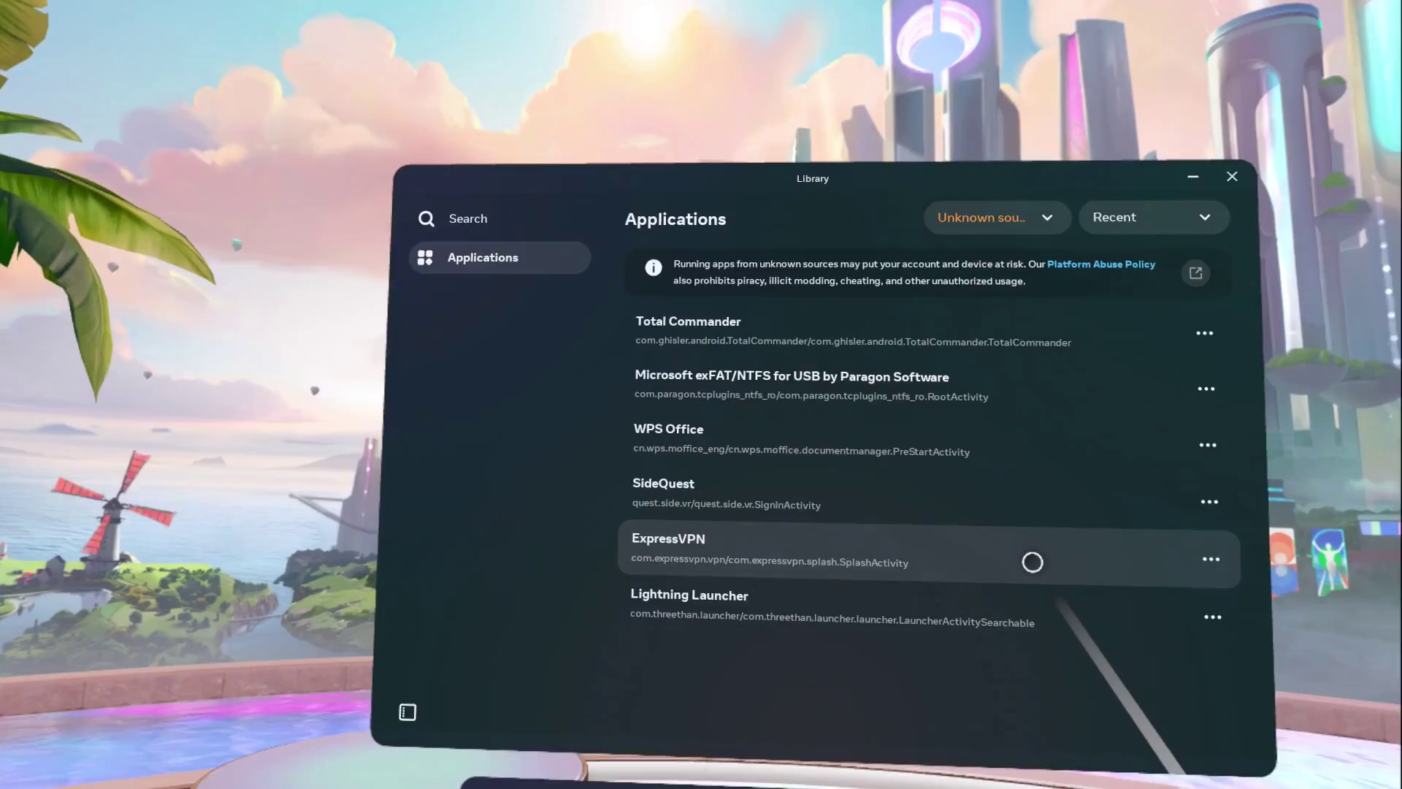
# Launch Microsoft exFAT/NTFS for USB by Paragon Software and agree to its end-user license
pyautogui.click(860, 388)
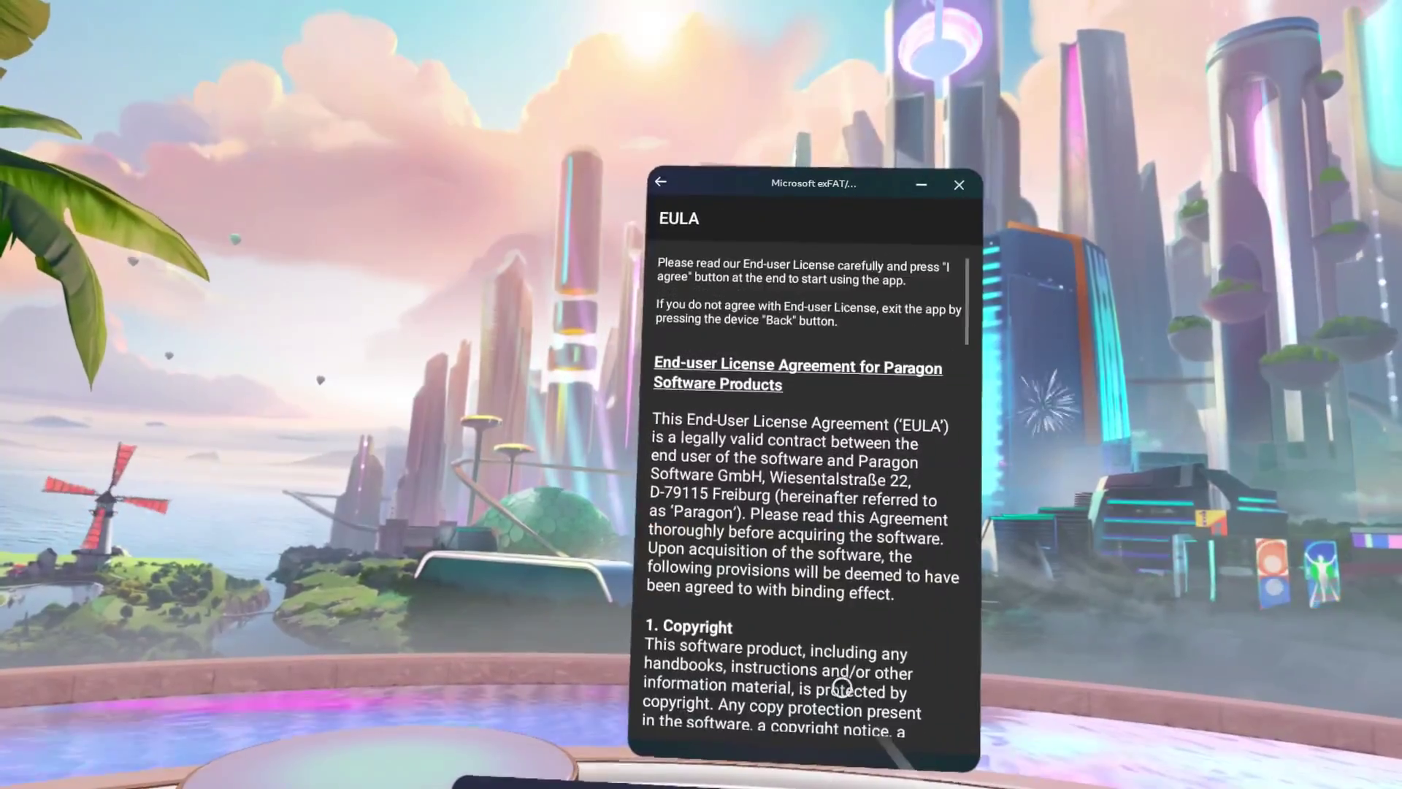
pyautogui.scroll(-15, 841, 687)
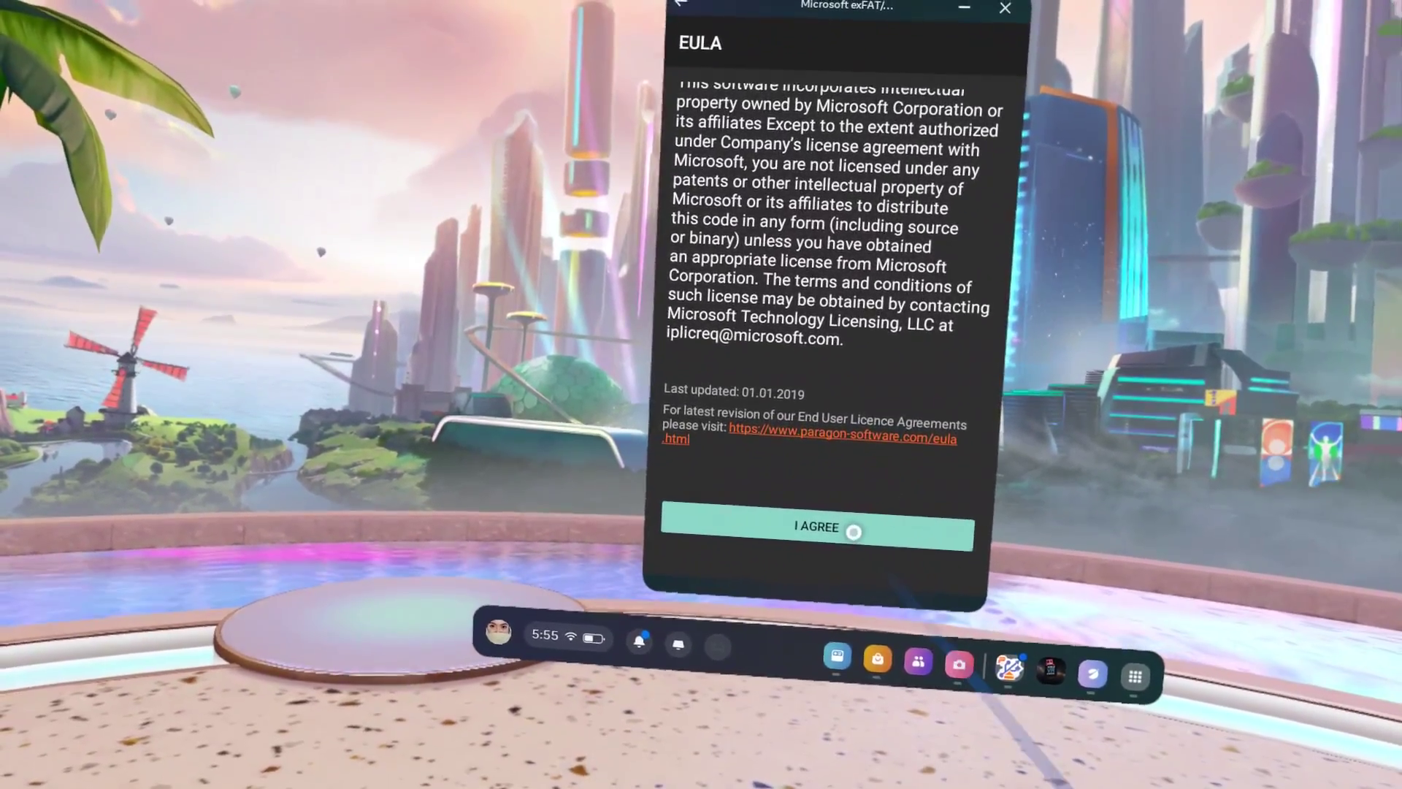
pyautogui.click(853, 532)
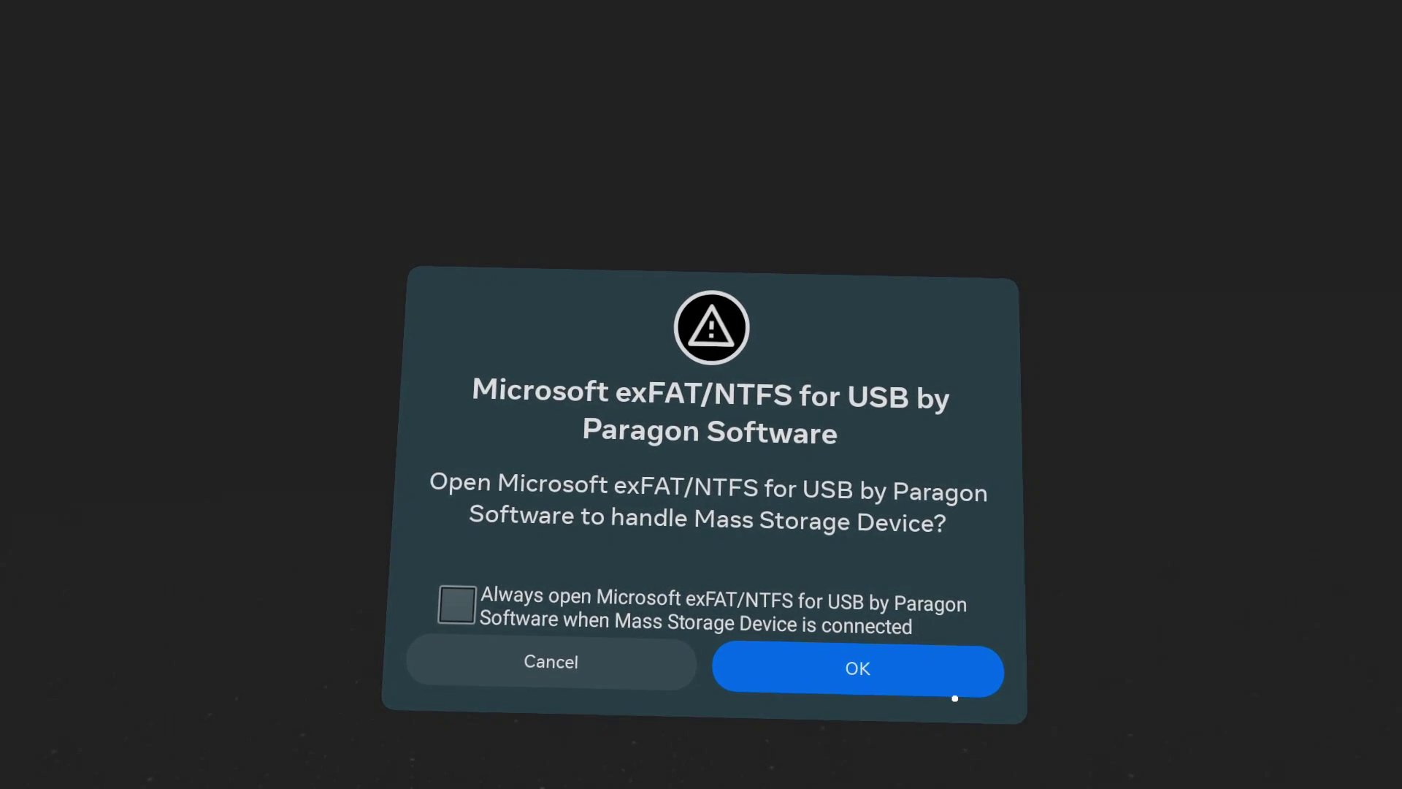
# Allow the Paragon app to handle the Mass Storage Device and mount the Stellar Flash Drive NTFS volume
pyautogui.click(860, 673)
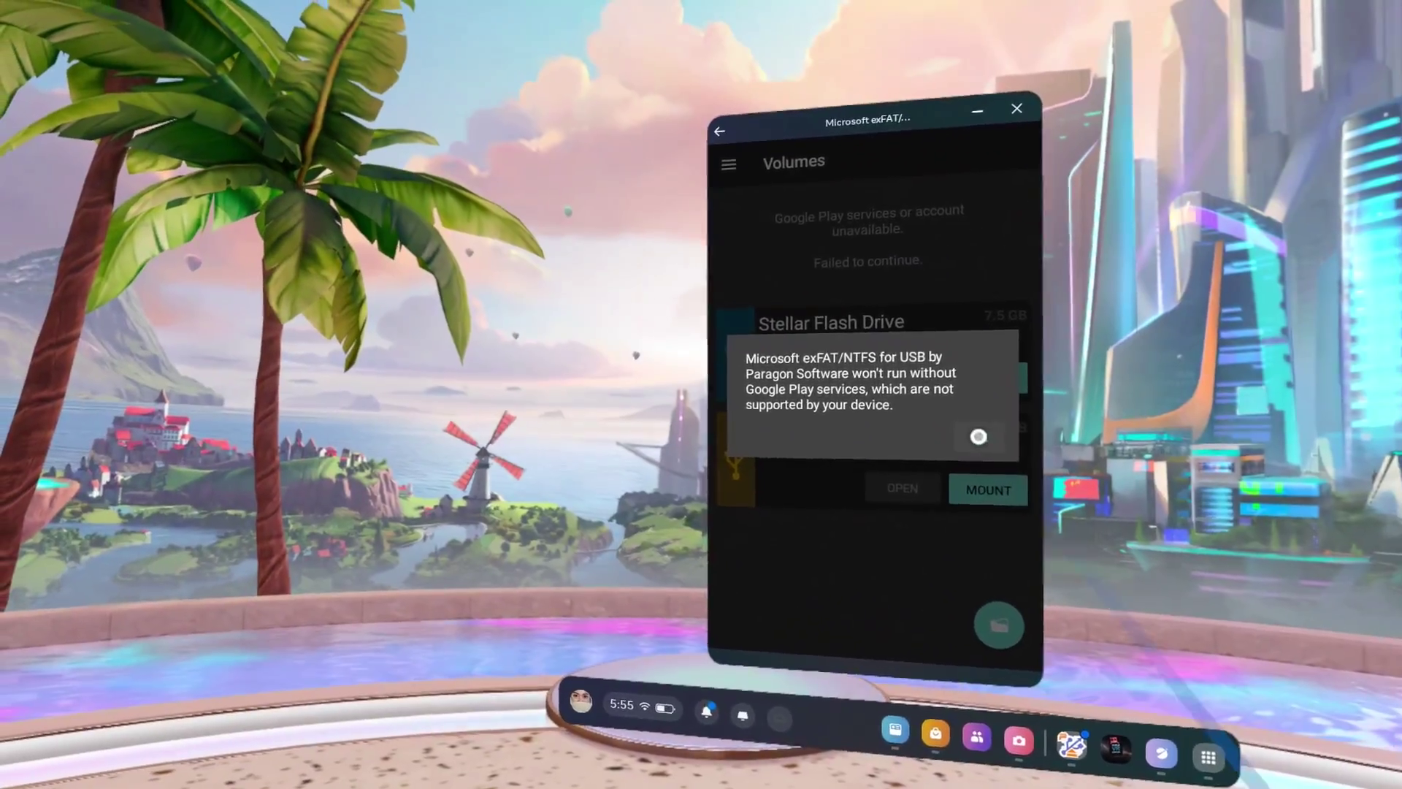
pyautogui.click(979, 436)
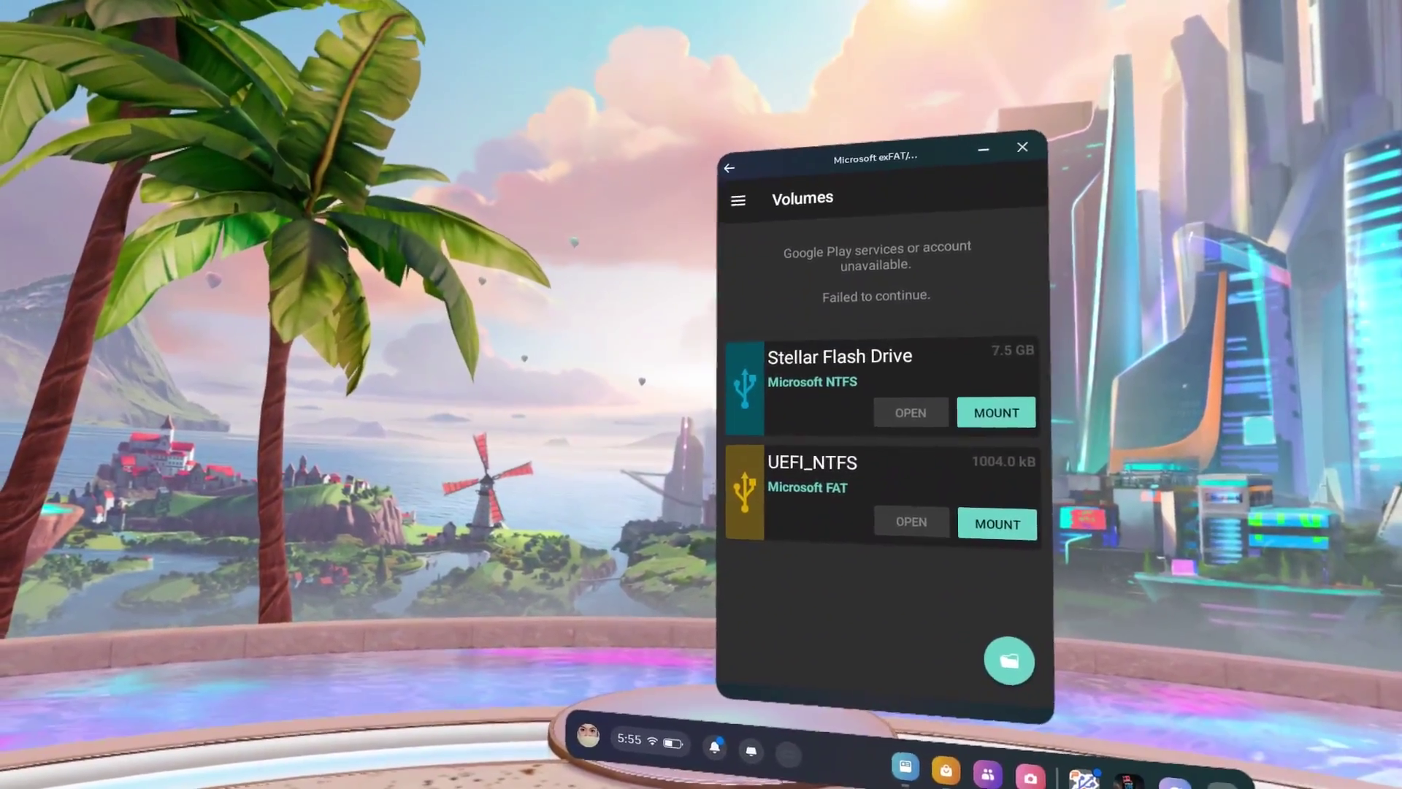
pyautogui.click(982, 414)
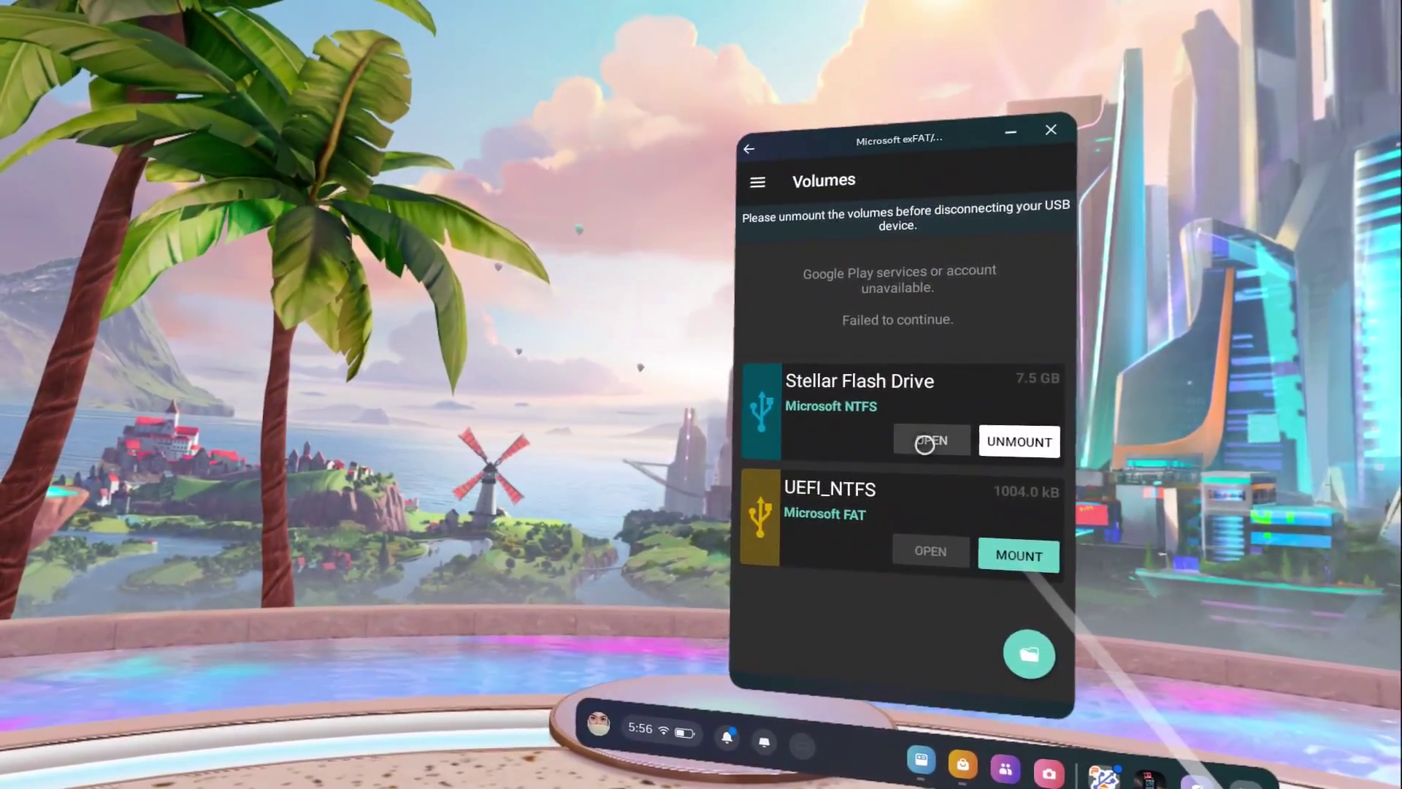
# Browse the Stellar Flash Drive in Total Commander, accepting its privacy policy
pyautogui.click(925, 443)
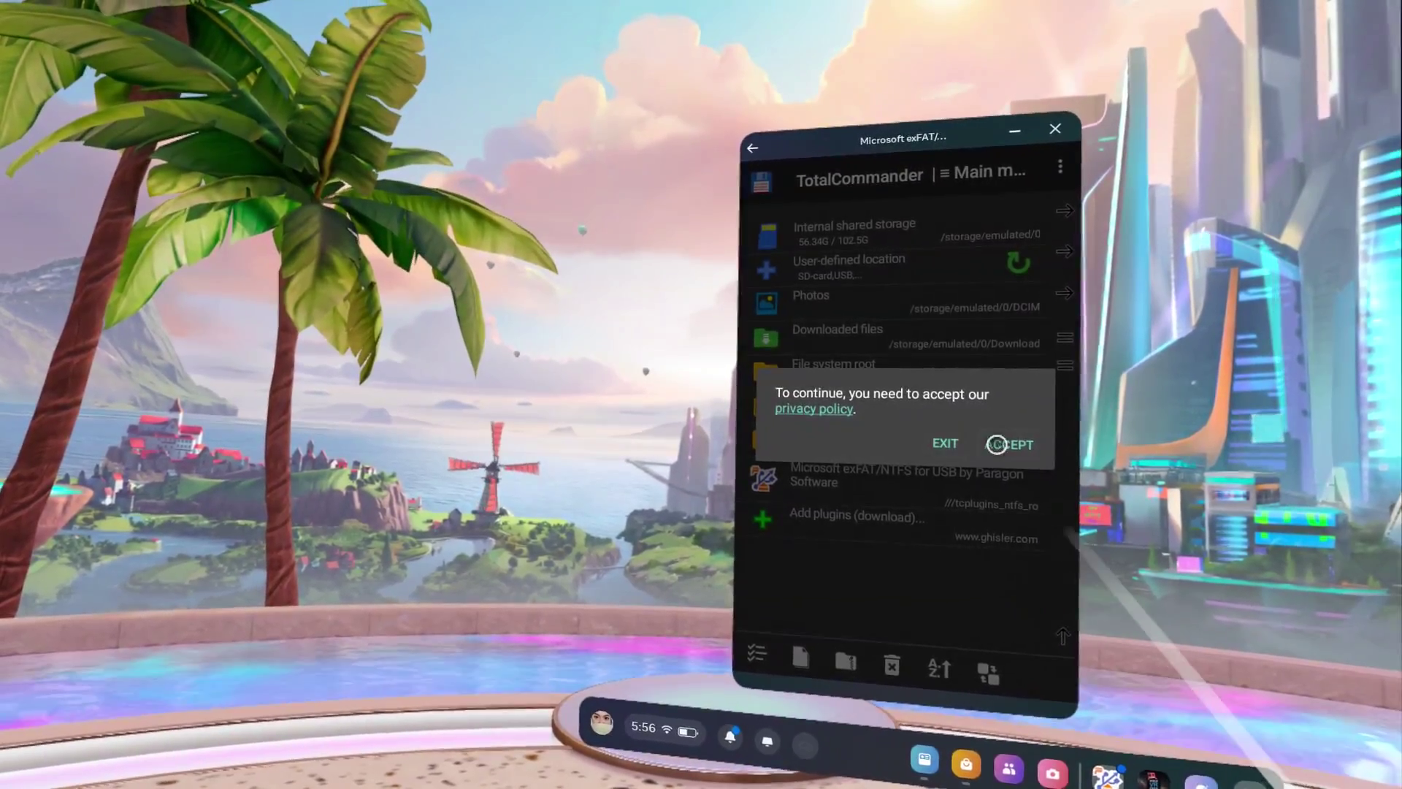
pyautogui.click(1008, 446)
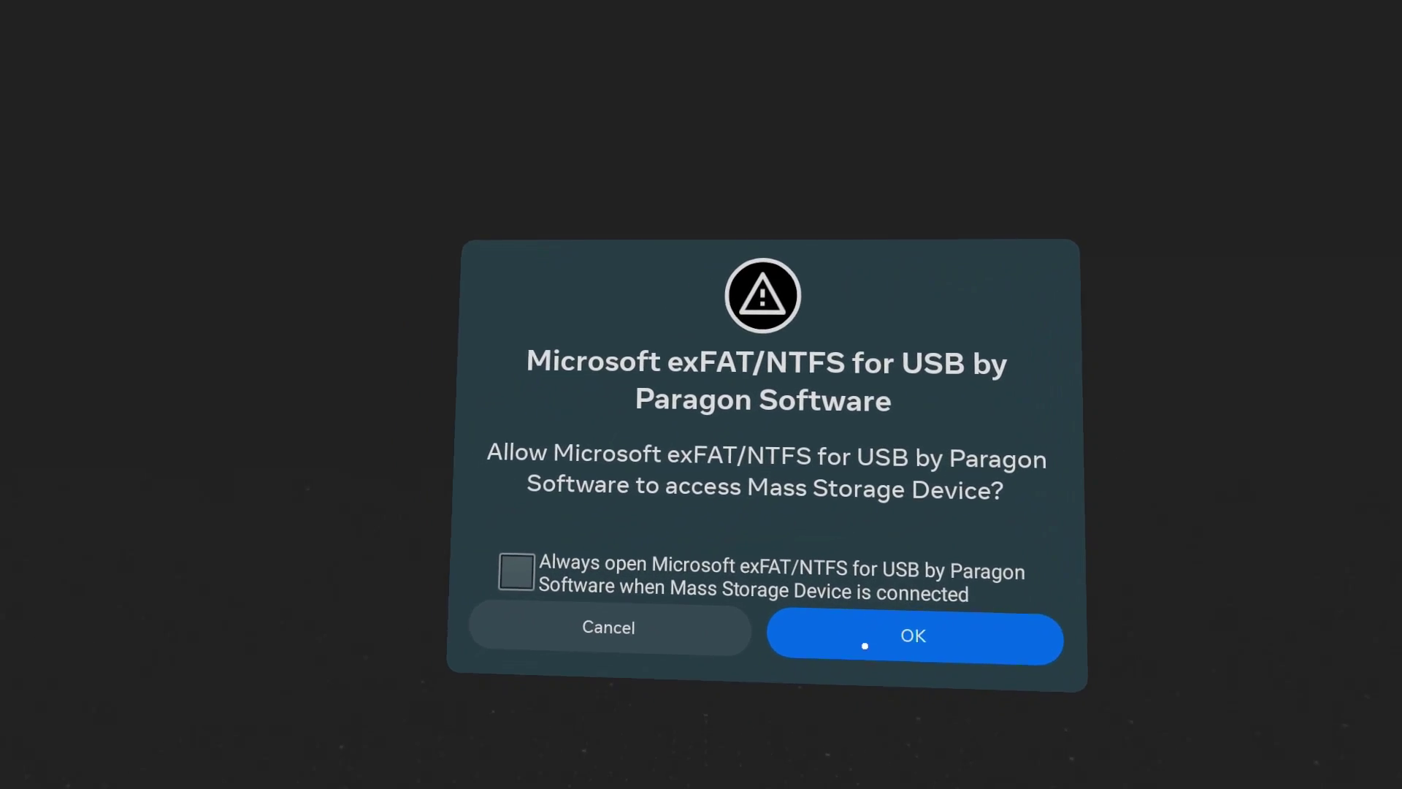
# Grant the Paragon app access to the Mass Storage Device and mount the Stellar Flash Drive again
pyautogui.click(871, 645)
pyautogui.click(870, 639)
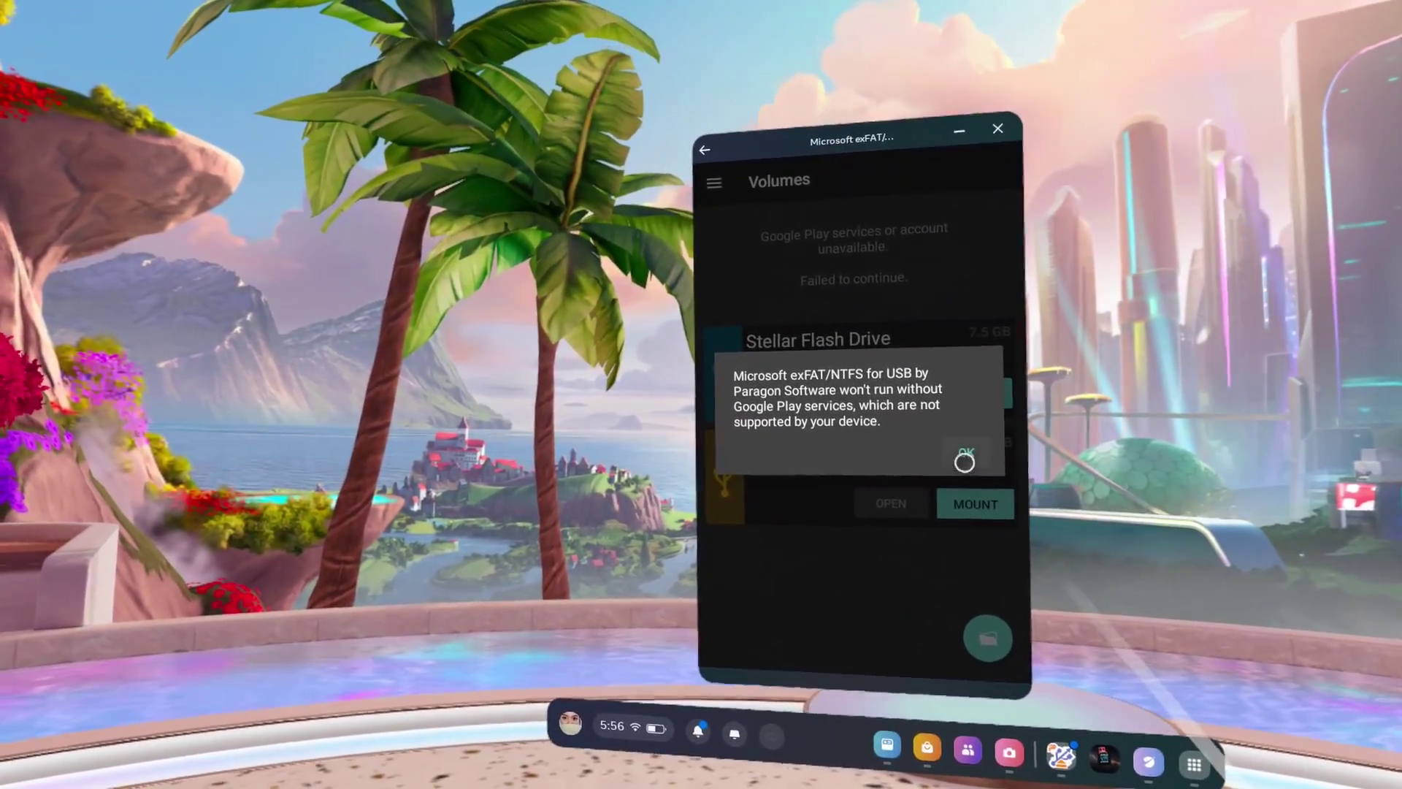
pyautogui.click(965, 458)
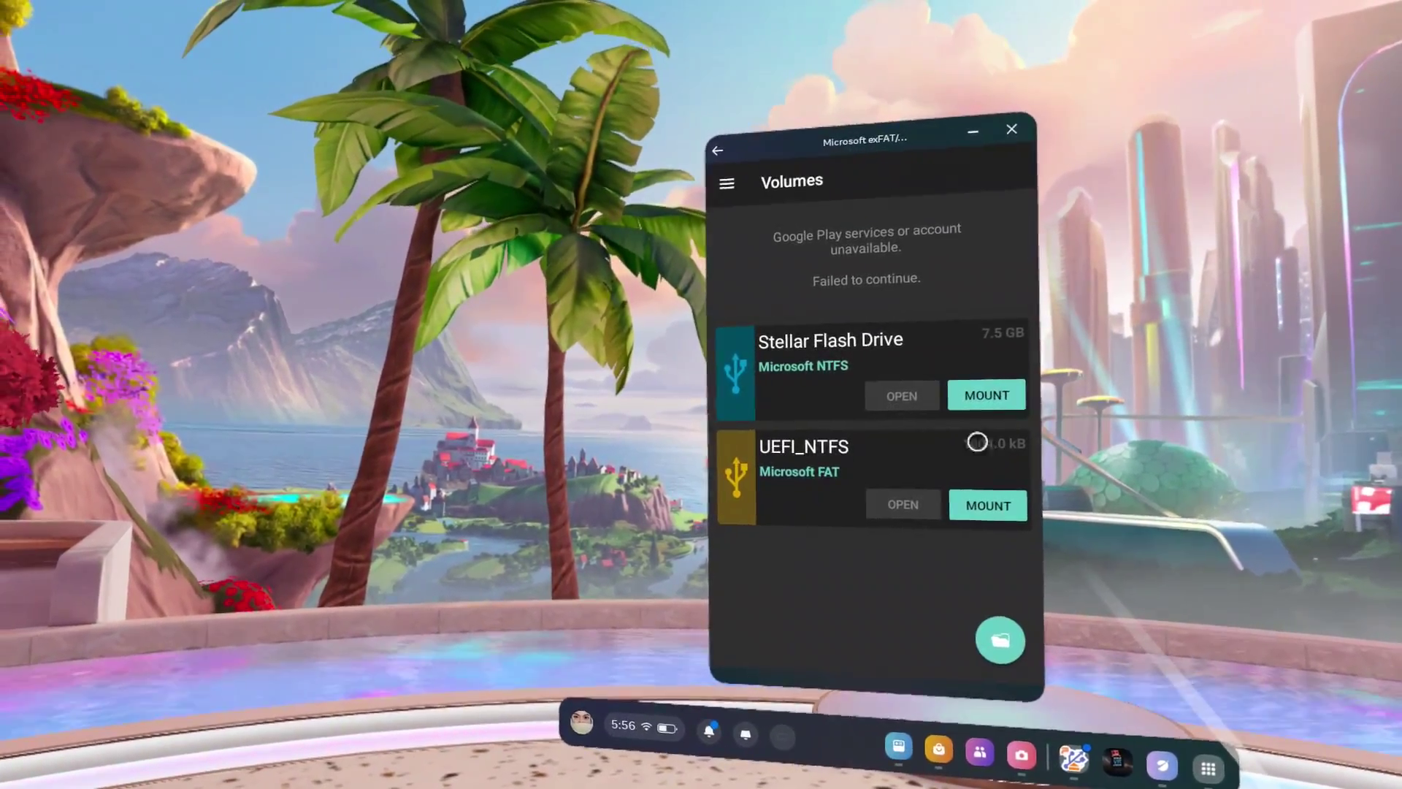
pyautogui.click(989, 395)
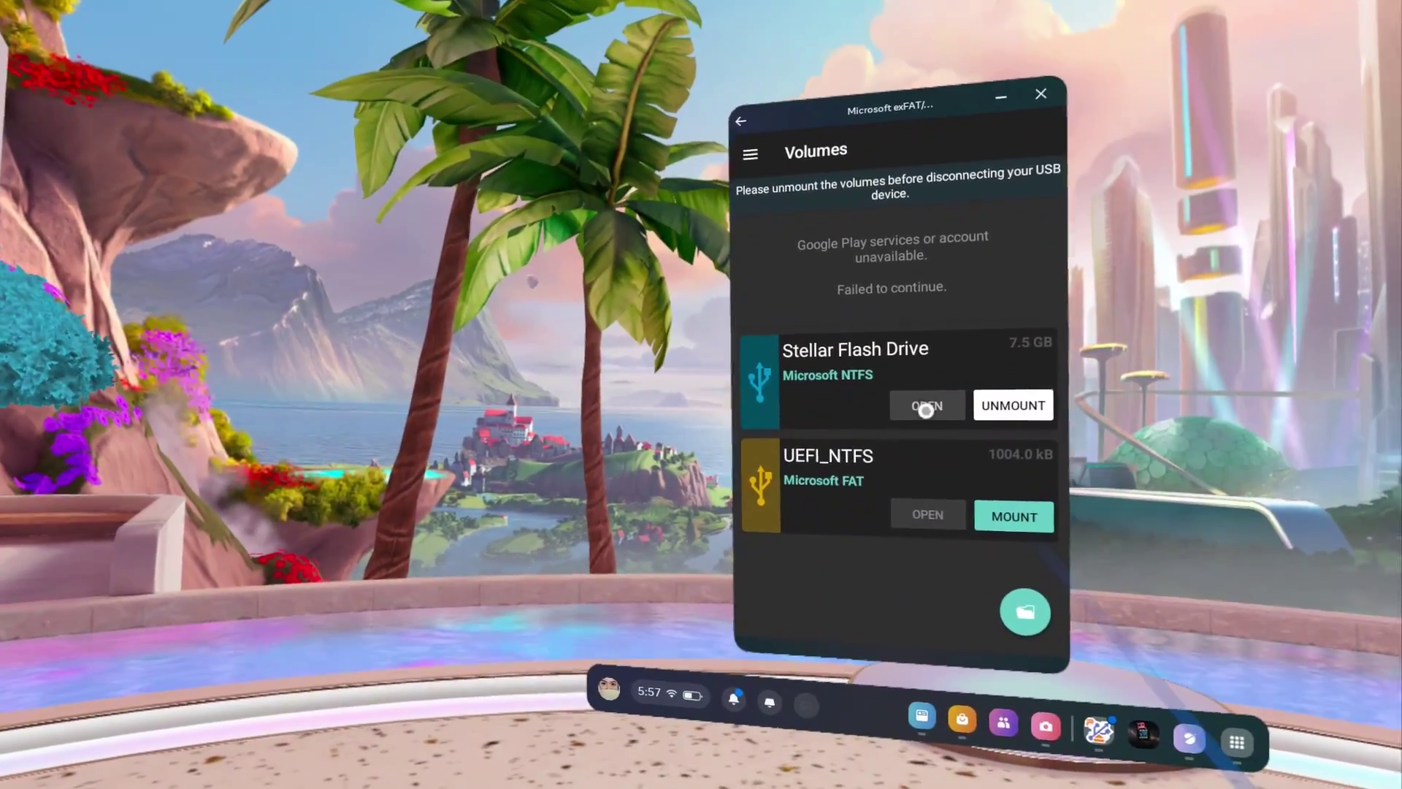
# Dismiss the Google Play services notice and open the Stellar Flash Drive's contents in Total Commander
pyautogui.click(920, 444)
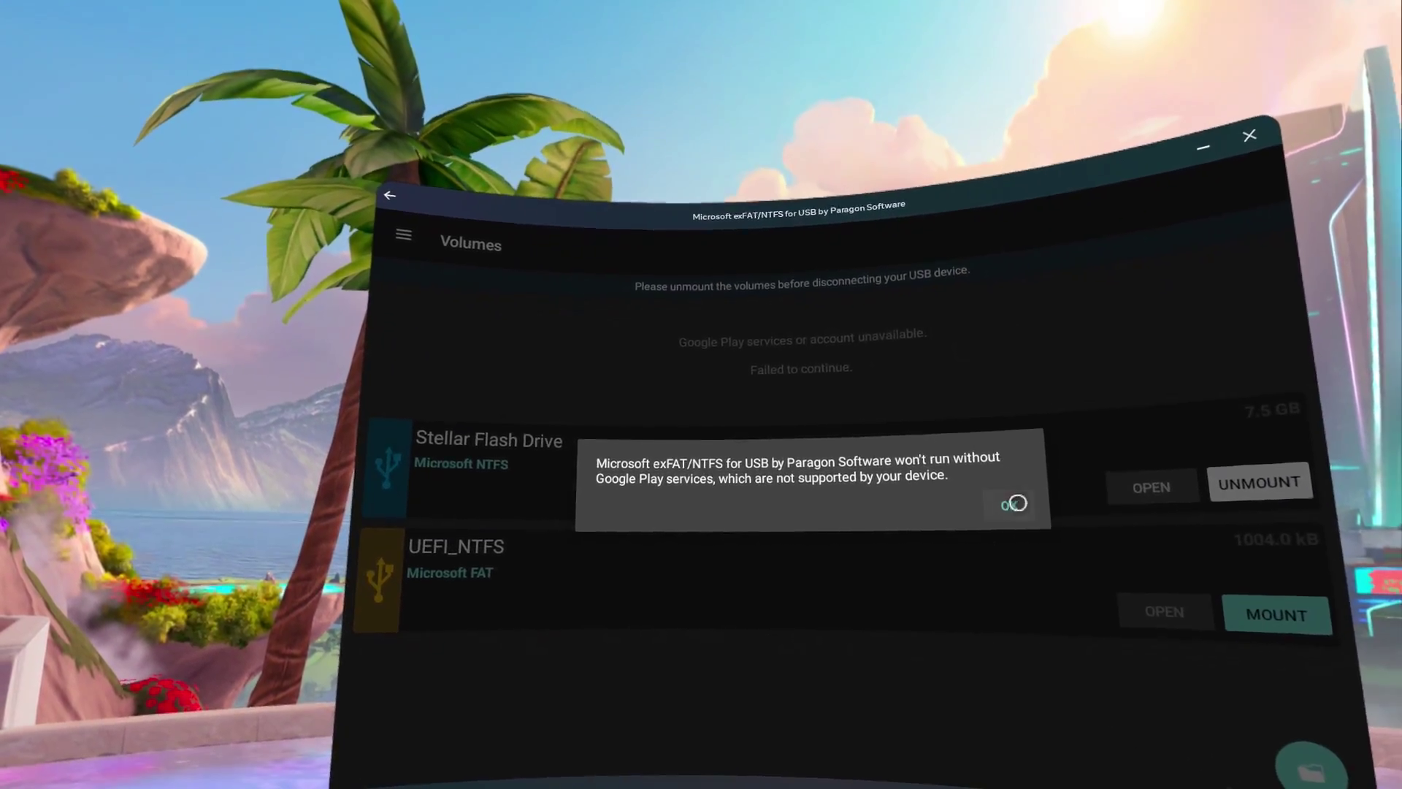
pyautogui.click(1012, 530)
pyautogui.click(1146, 487)
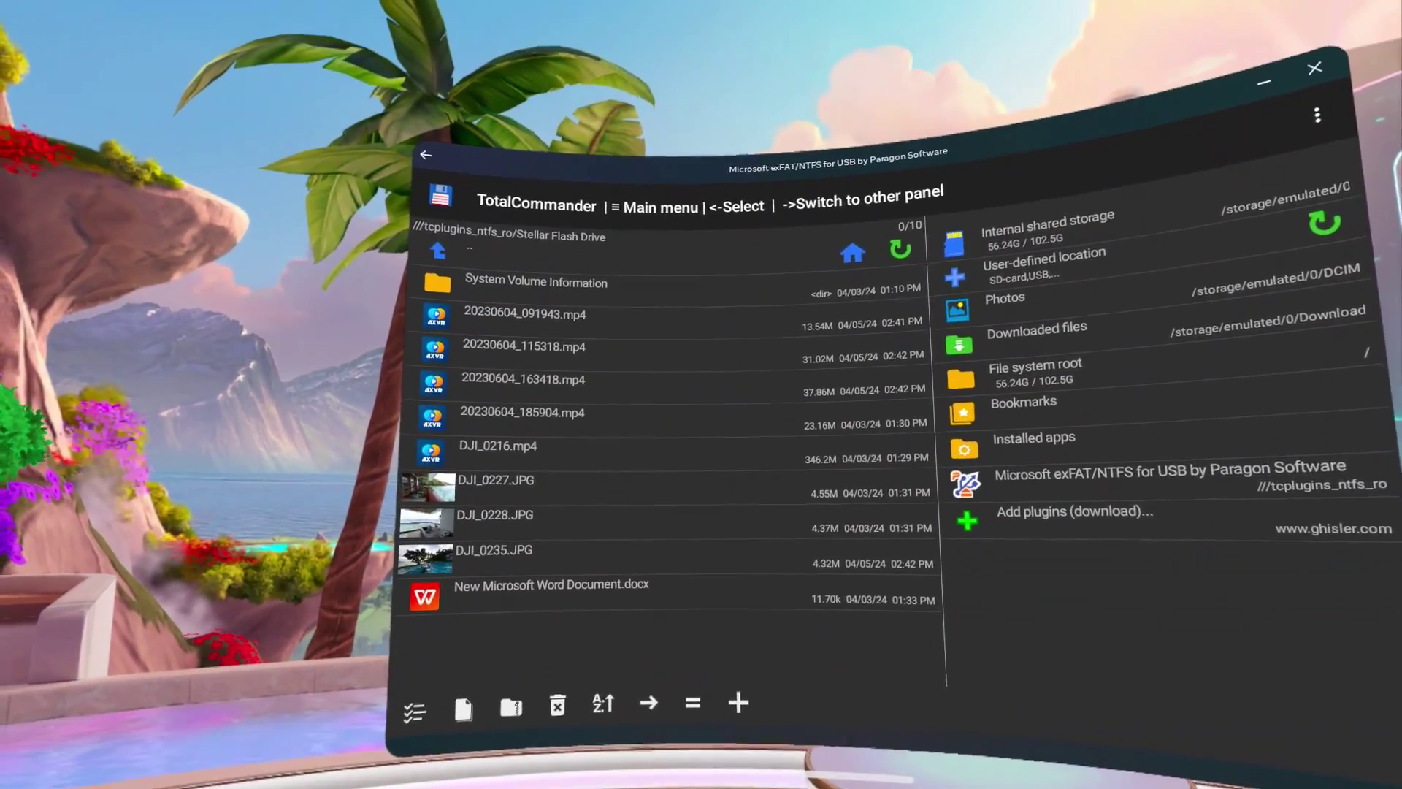
# Start a copy/move of DJI_0216.mp4 from the Stellar Flash Drive and open the destination folder chooser
pyautogui.click(562, 488)
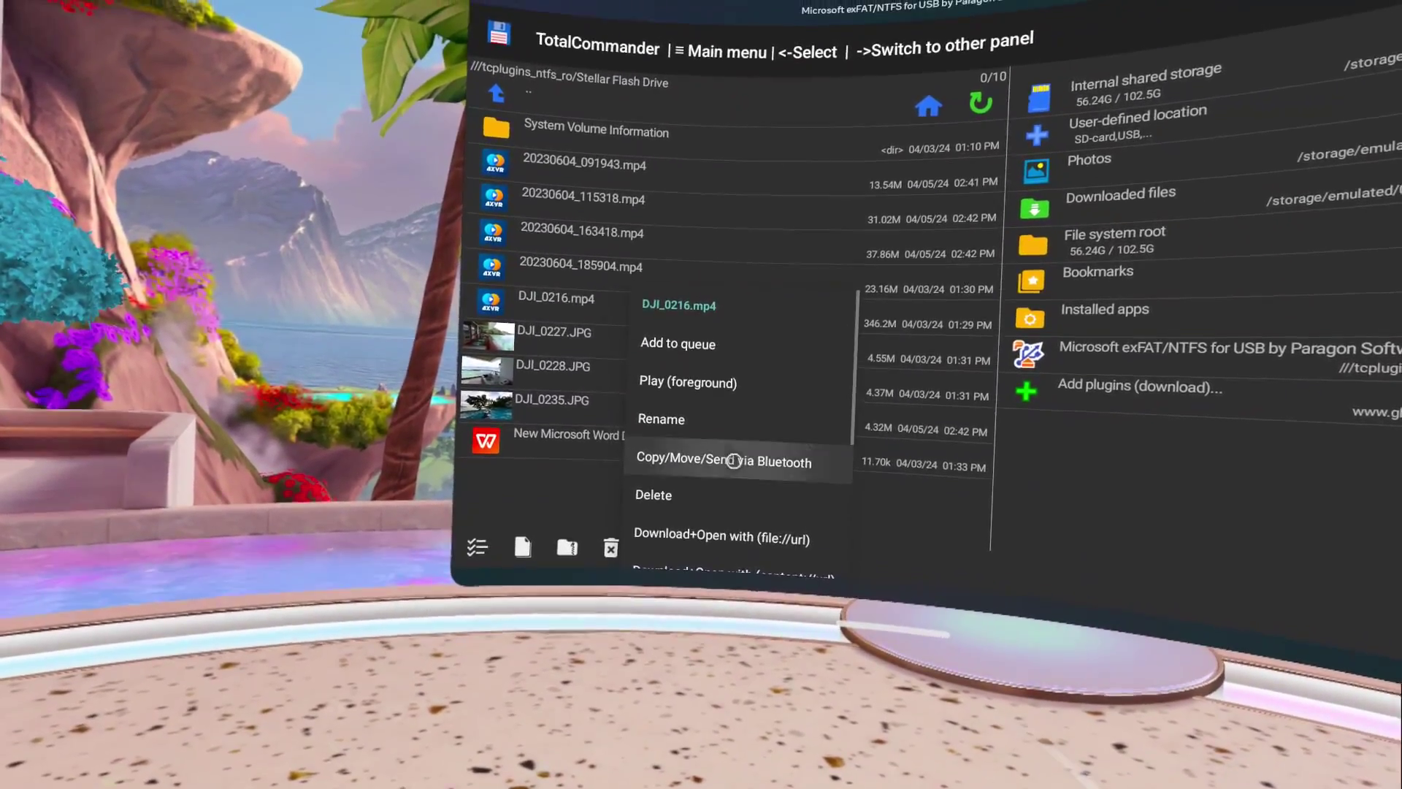
pyautogui.click(707, 481)
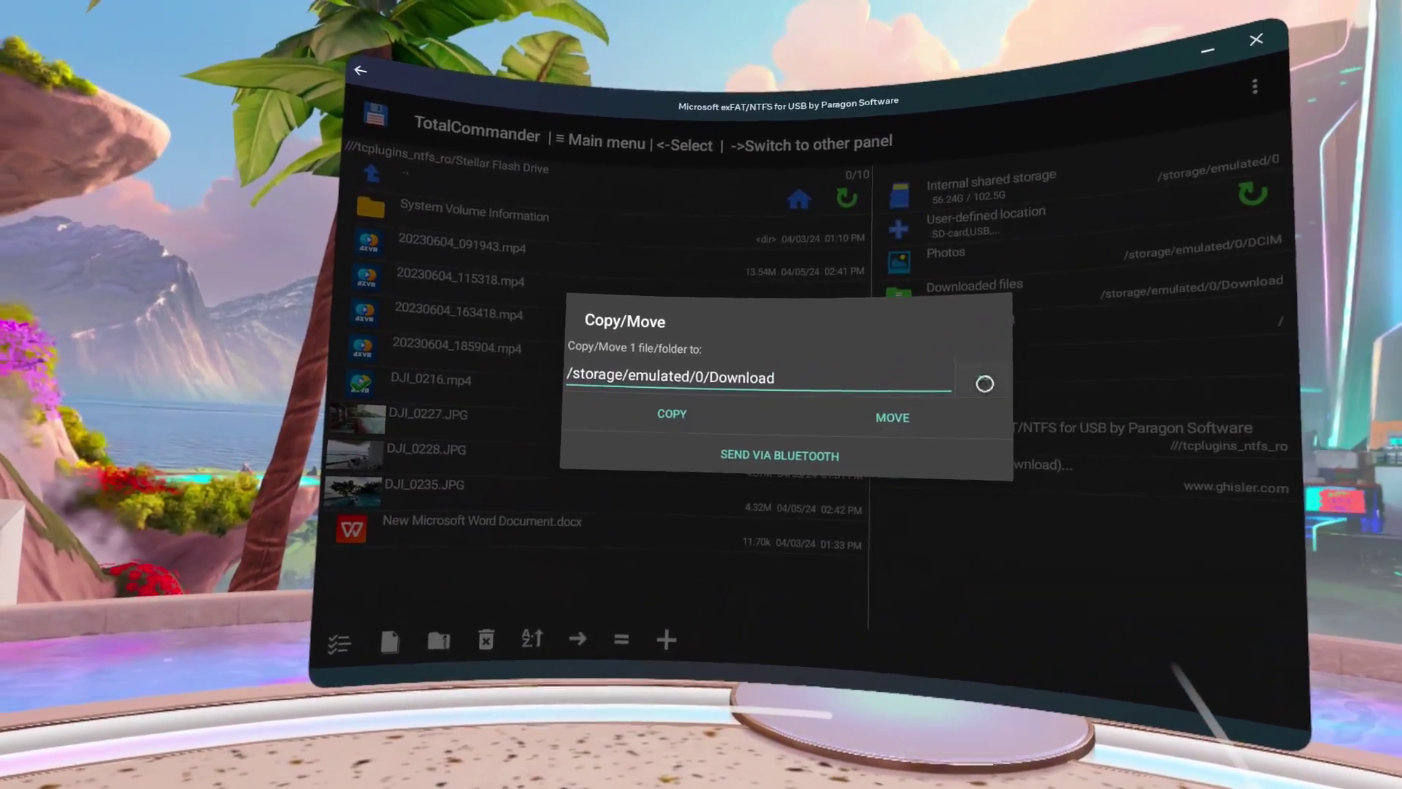
pyautogui.click(1116, 314)
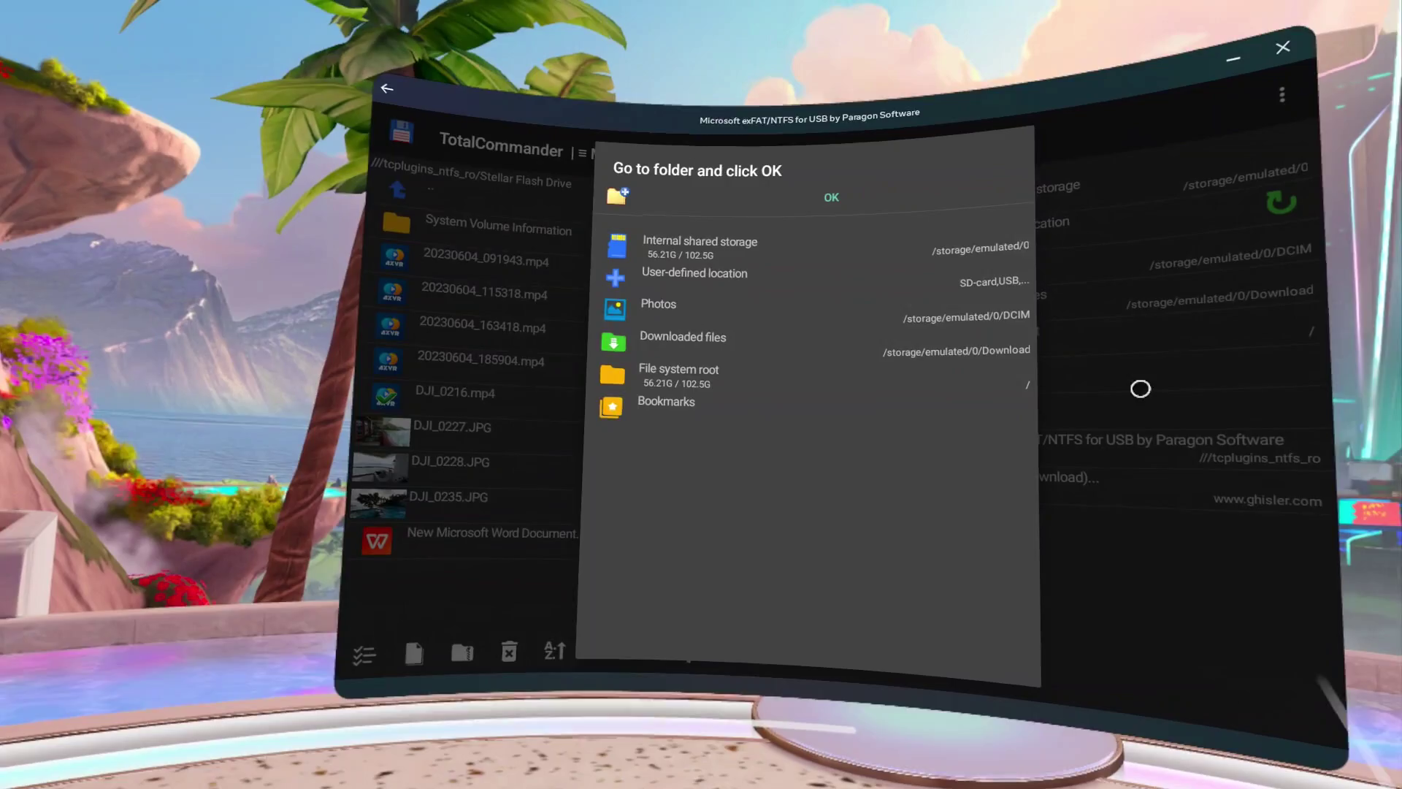
# Choose the internal shared storage, grant Total Commander access to manage all files, and return to the folder chooser
pyautogui.click(737, 252)
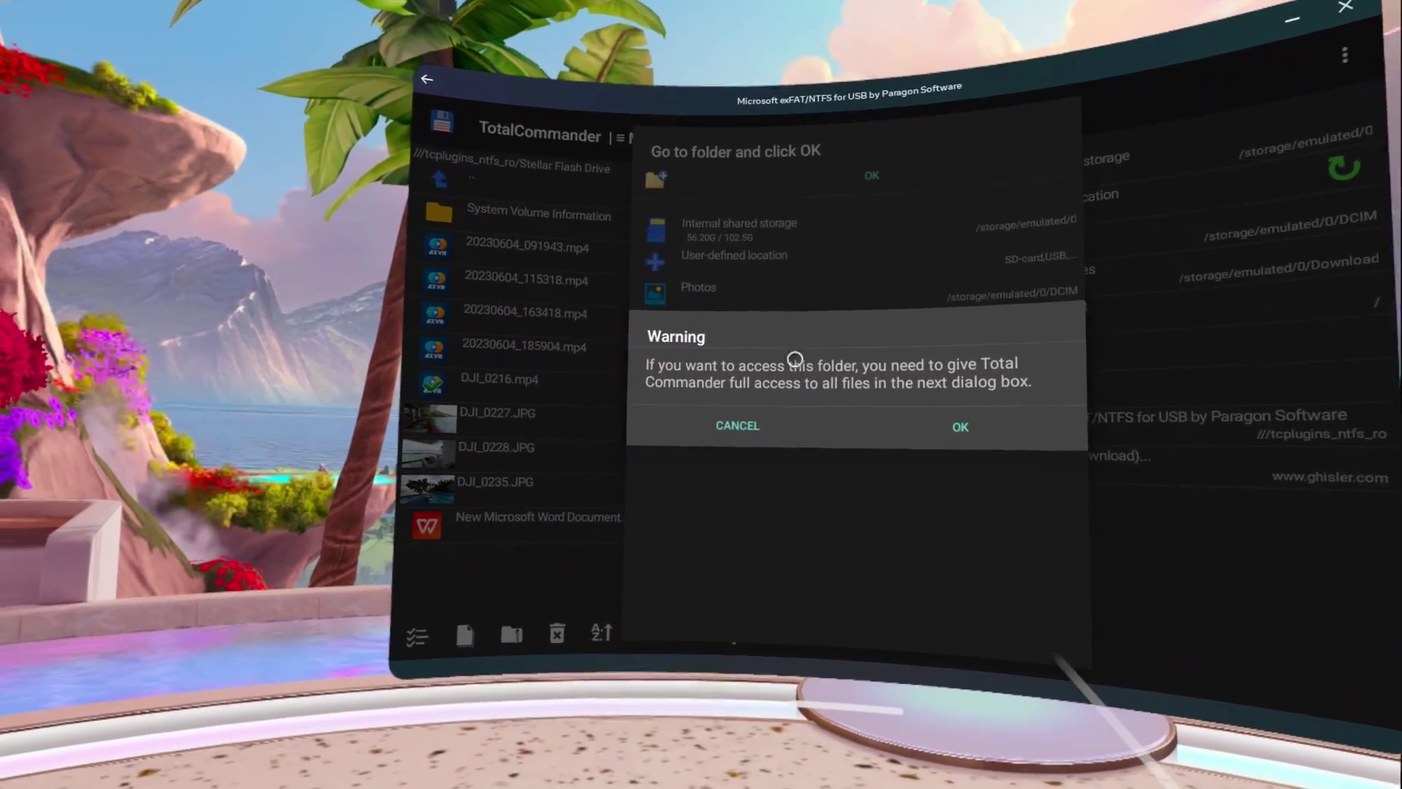
pyautogui.click(924, 450)
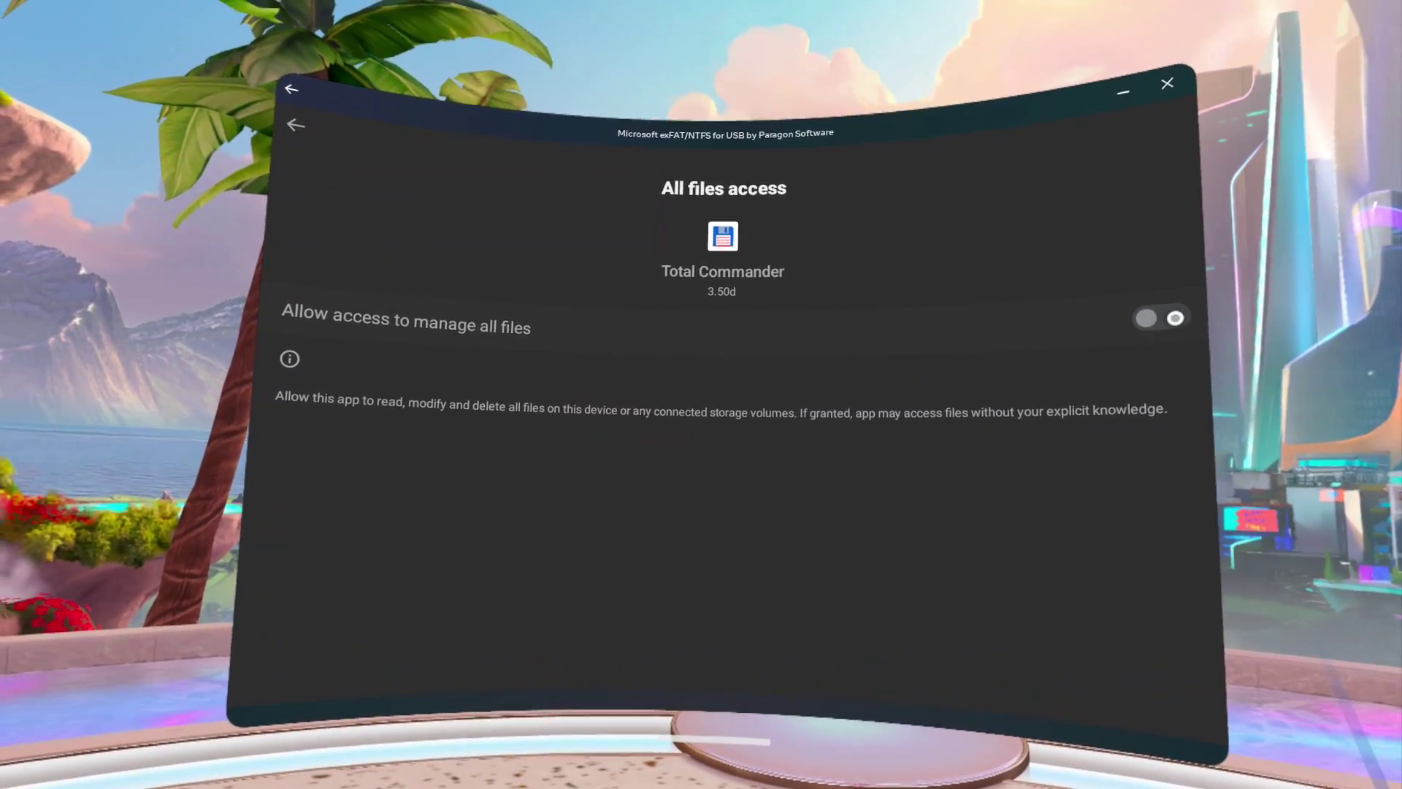
pyautogui.click(1175, 318)
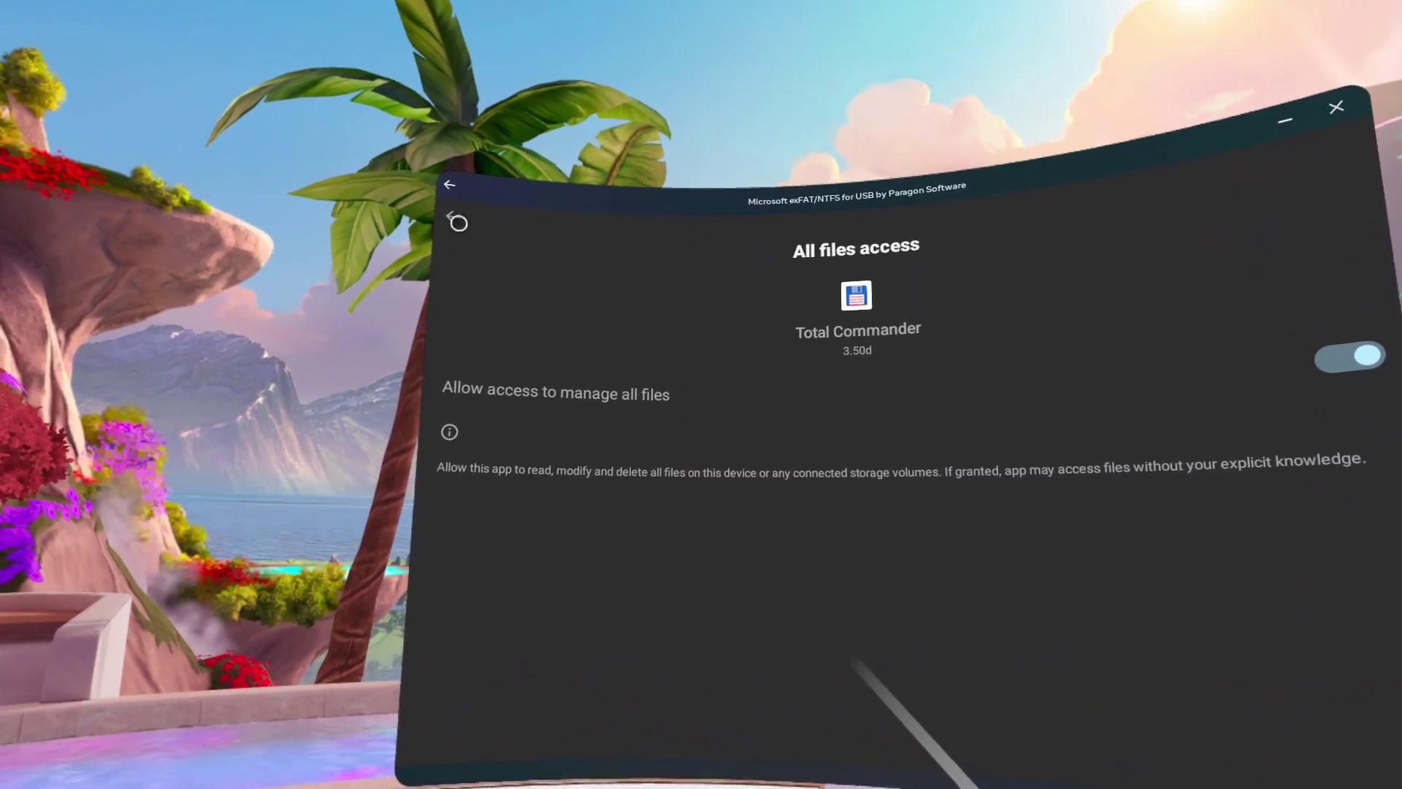
pyautogui.click(455, 219)
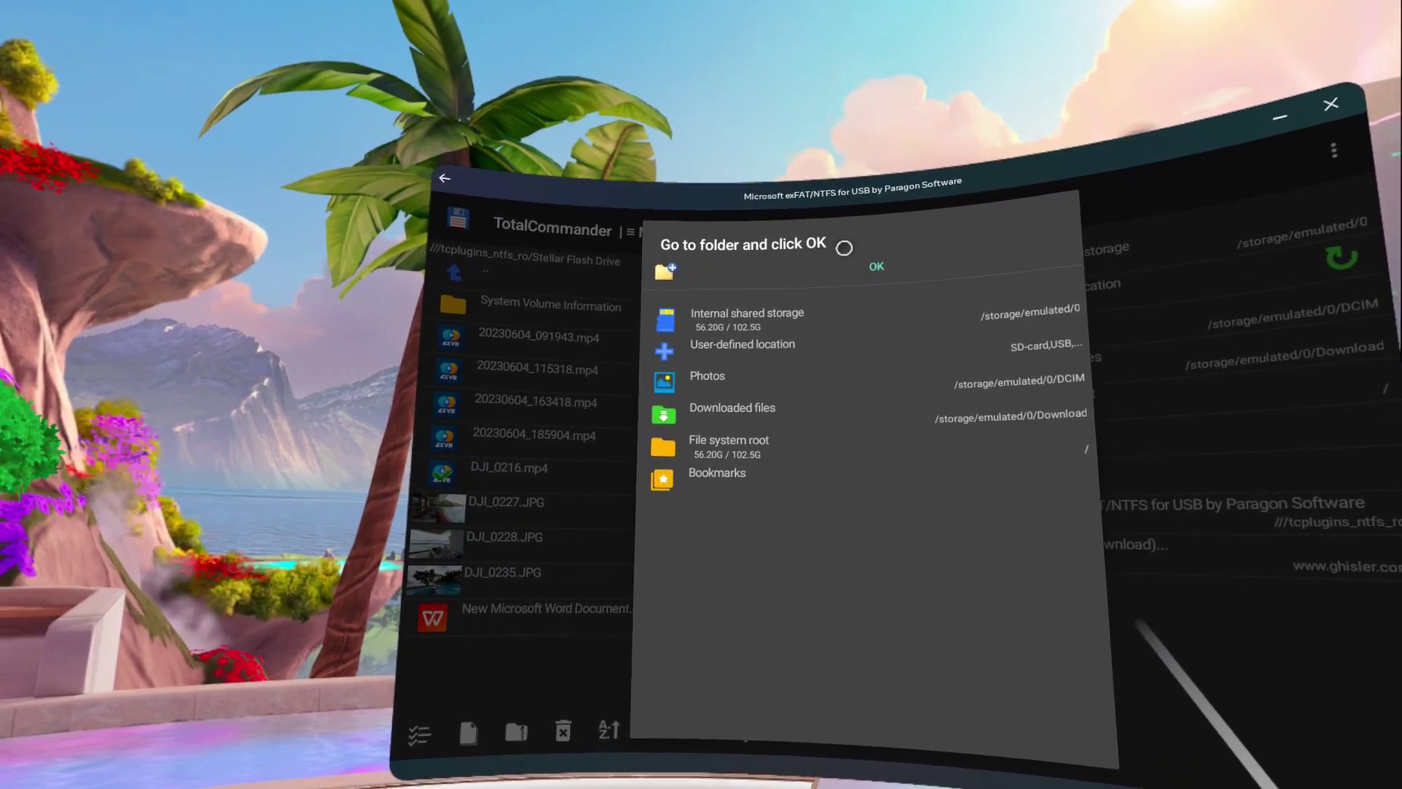
# Set the internal shared storage's Movies folder as the destination and copy DJI_0216.mp4 there
pyautogui.click(800, 313)
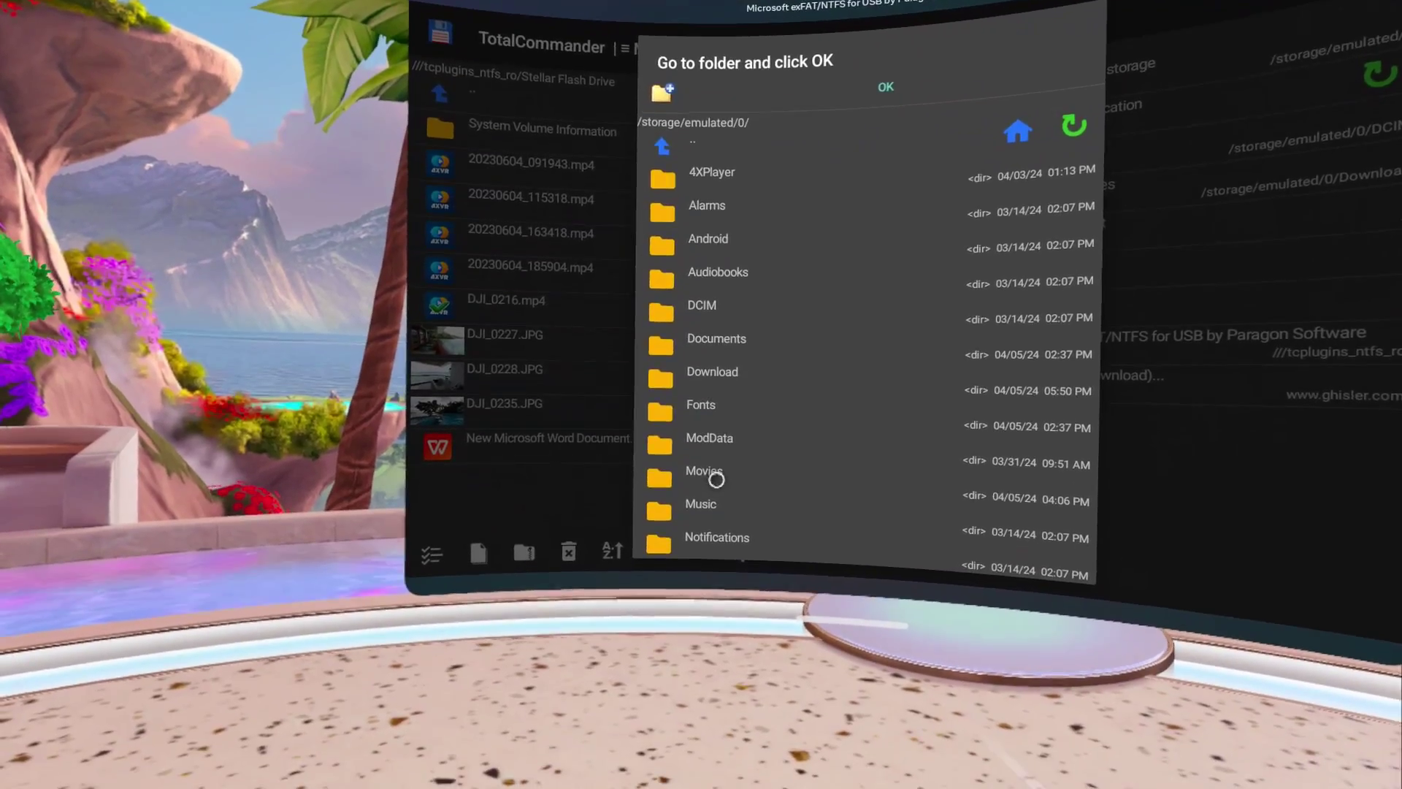
pyautogui.click(712, 535)
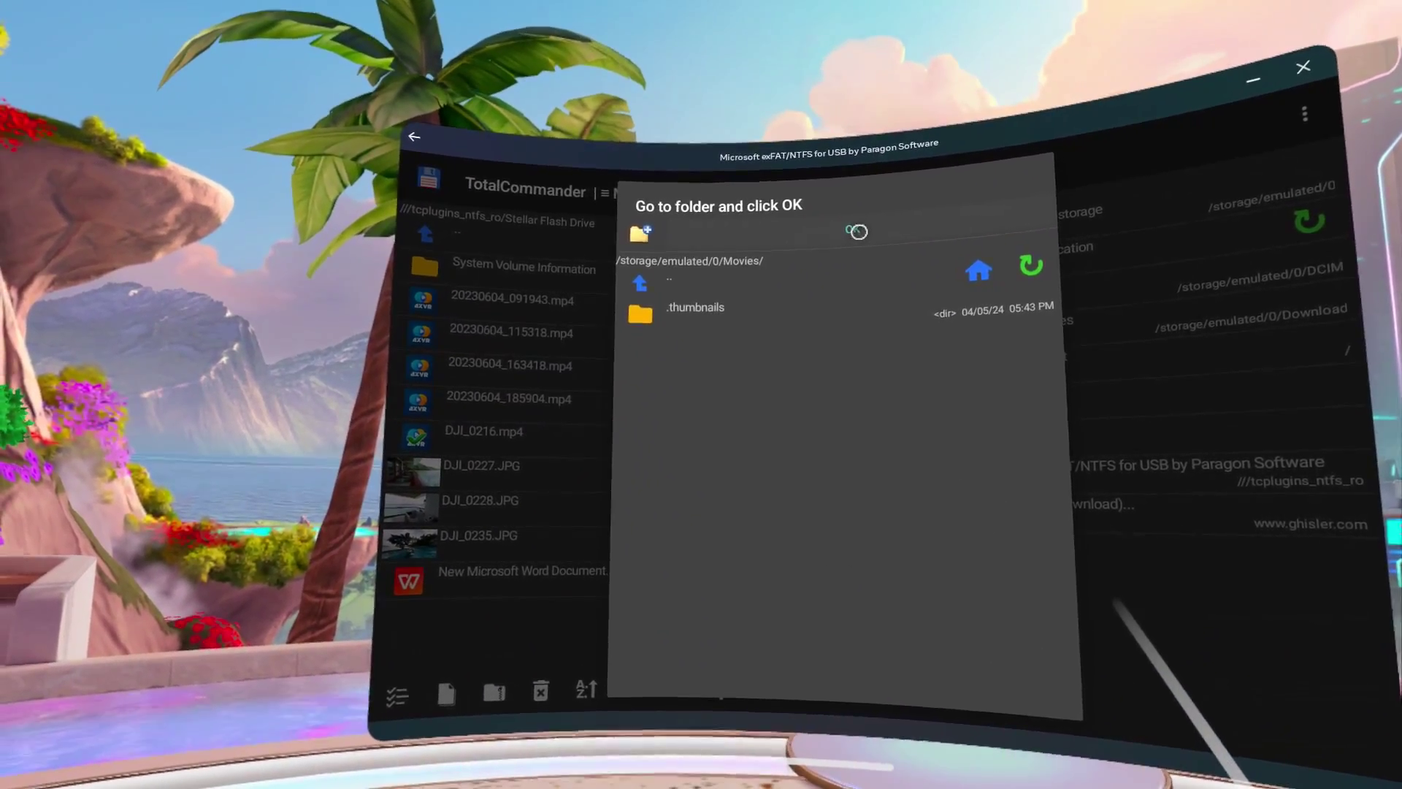
pyautogui.click(856, 170)
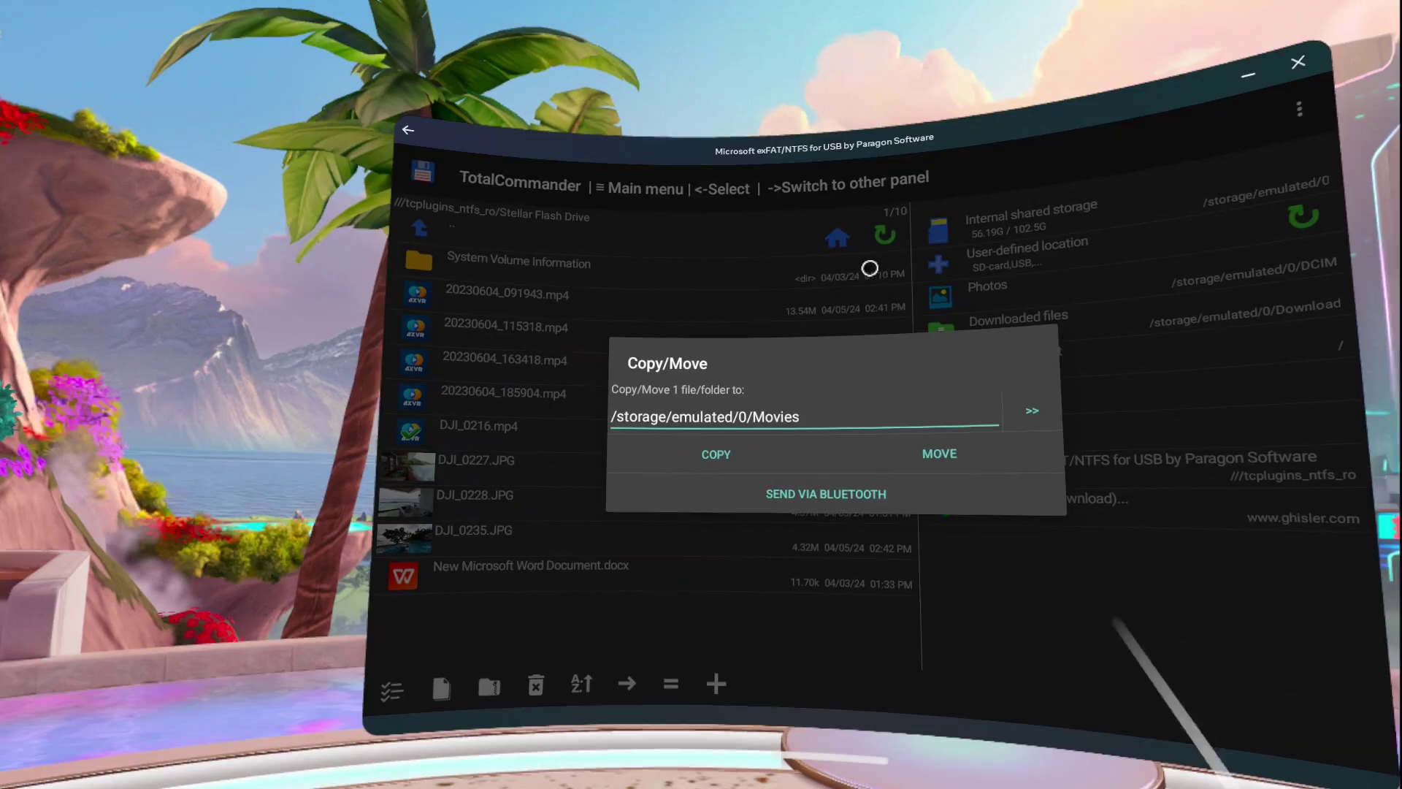
pyautogui.click(722, 459)
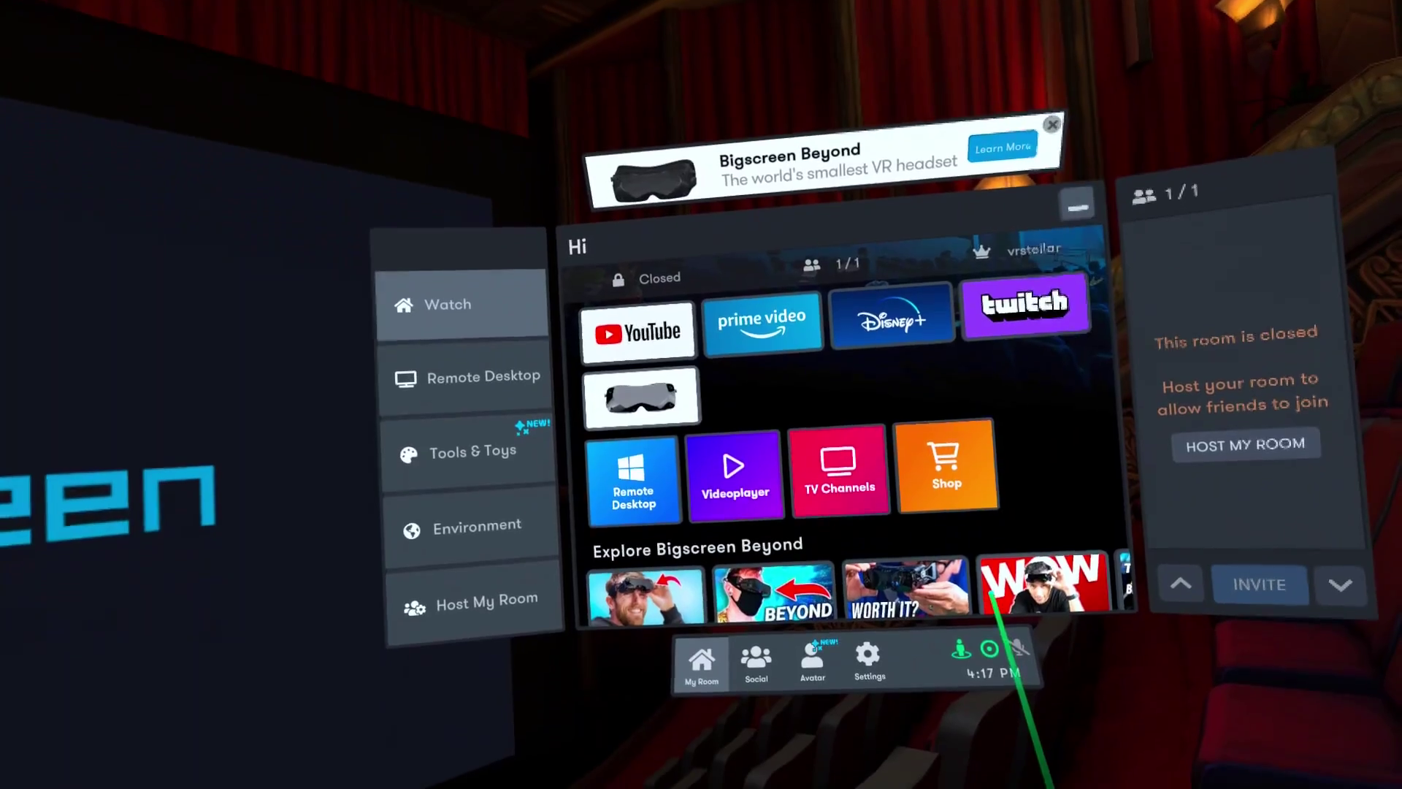
# Switch to Bigscreen, open its video player and browse to the last page of the headset's storage folders
pyautogui.click(734, 478)
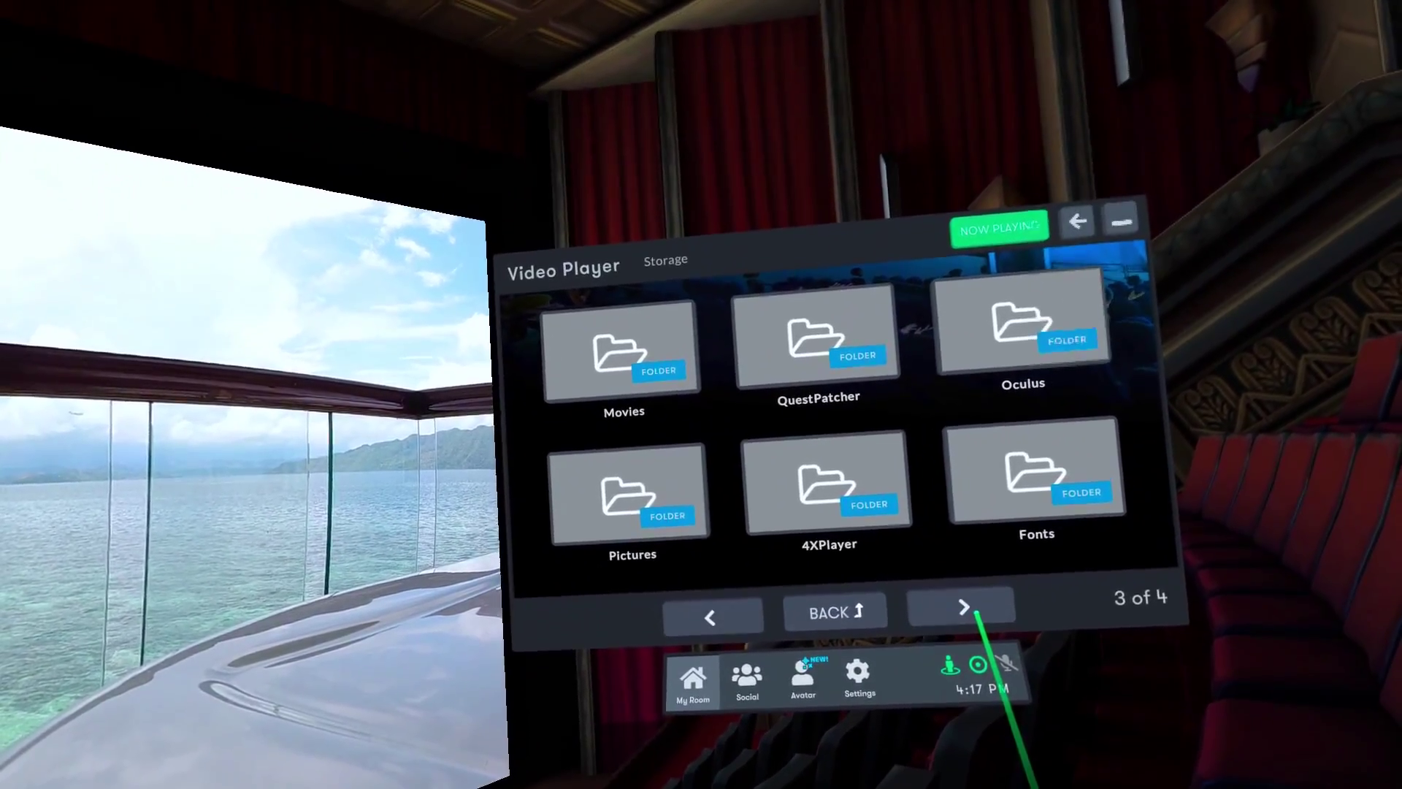
pyautogui.click(964, 609)
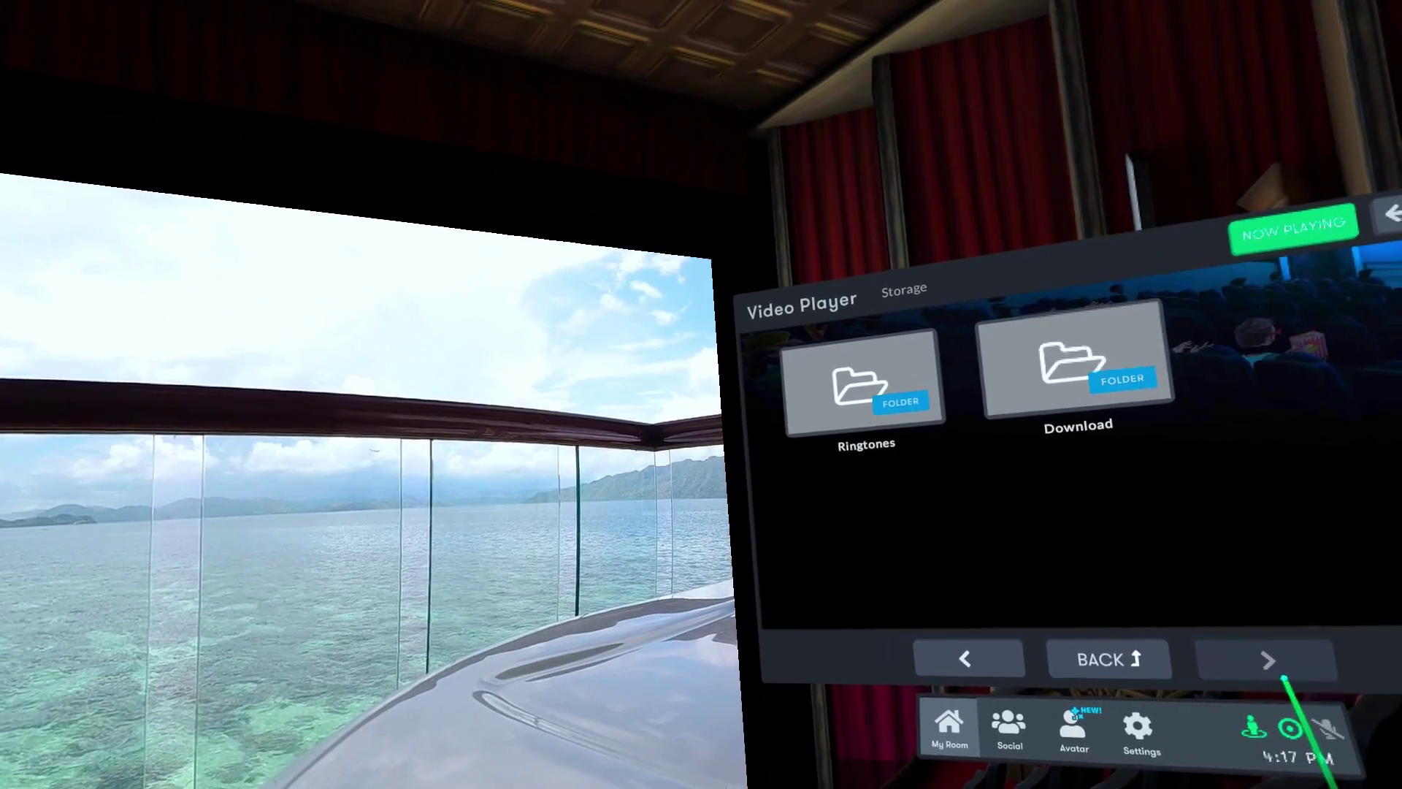